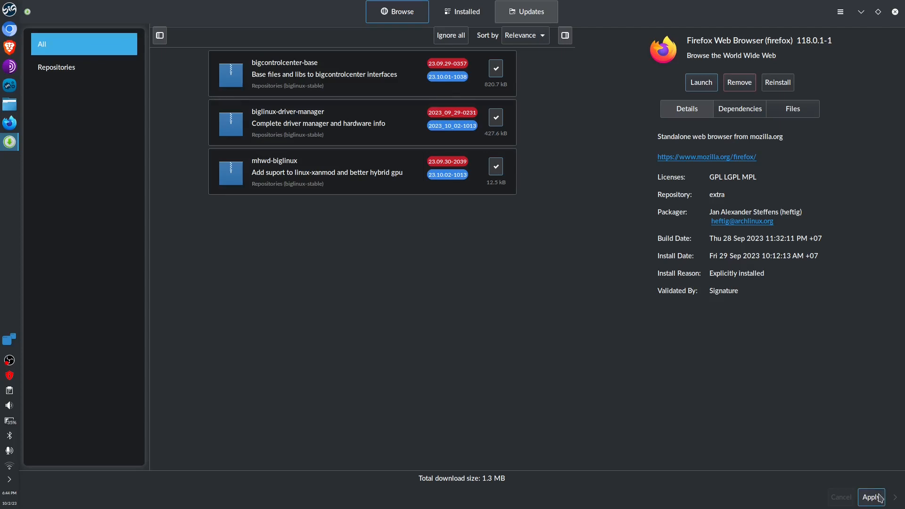
# Step: Apply the pending updates for bigcontrolcenter-base, biglinux-driver-manager and mhwd-biglinux, authenticating with the account password
pyautogui.click(871, 497)
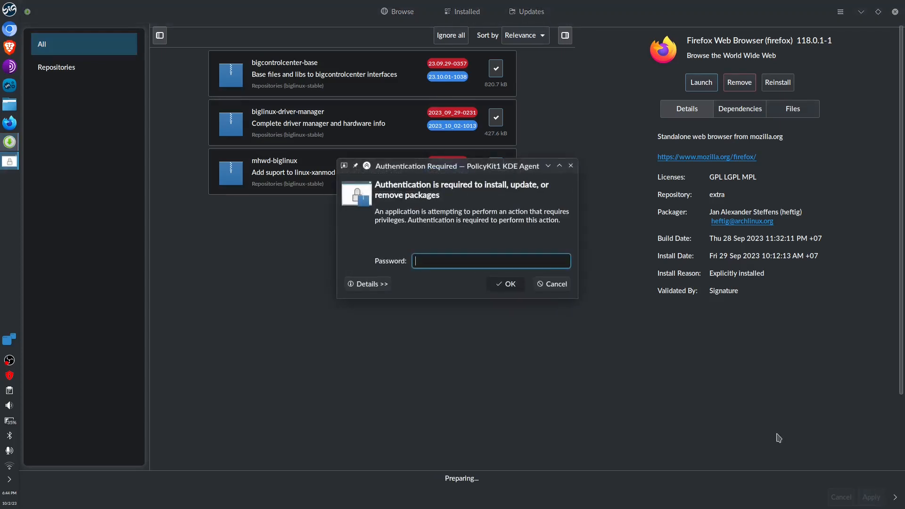
pyautogui.write('•••••')
pyautogui.press('Return')
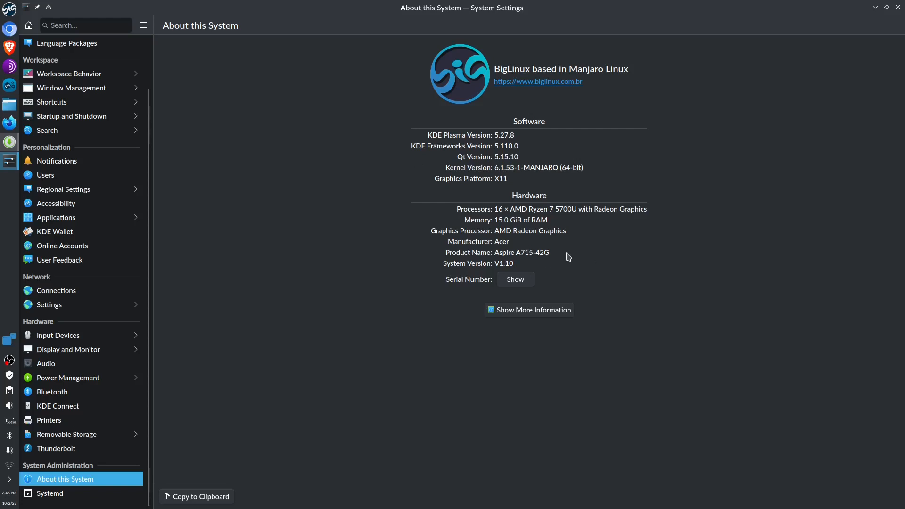
# Step: Close the system information window, then check again for software updates and close the package manager
pyautogui.click(897, 7)
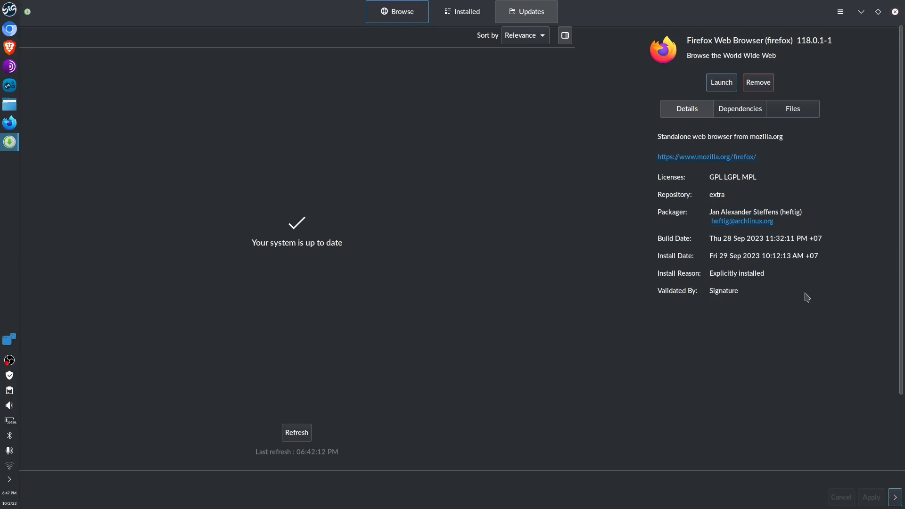
pyautogui.click(297, 432)
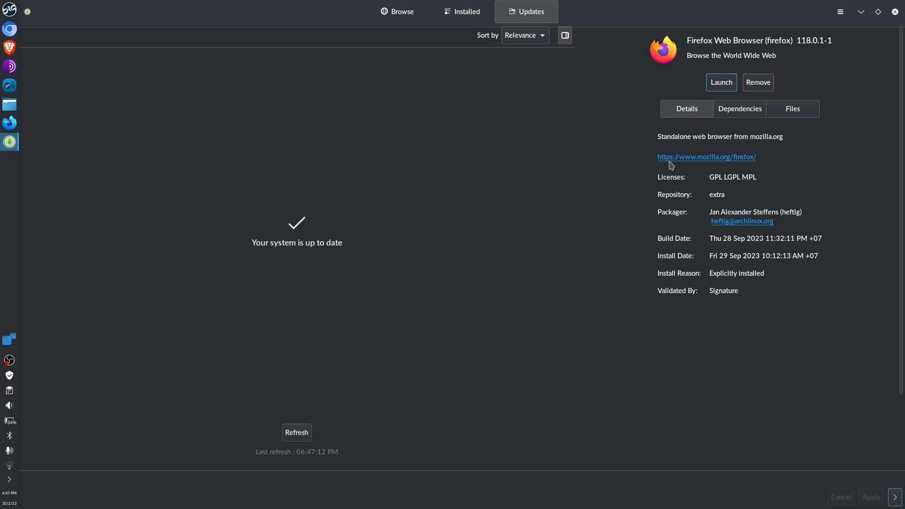
pyautogui.click(894, 13)
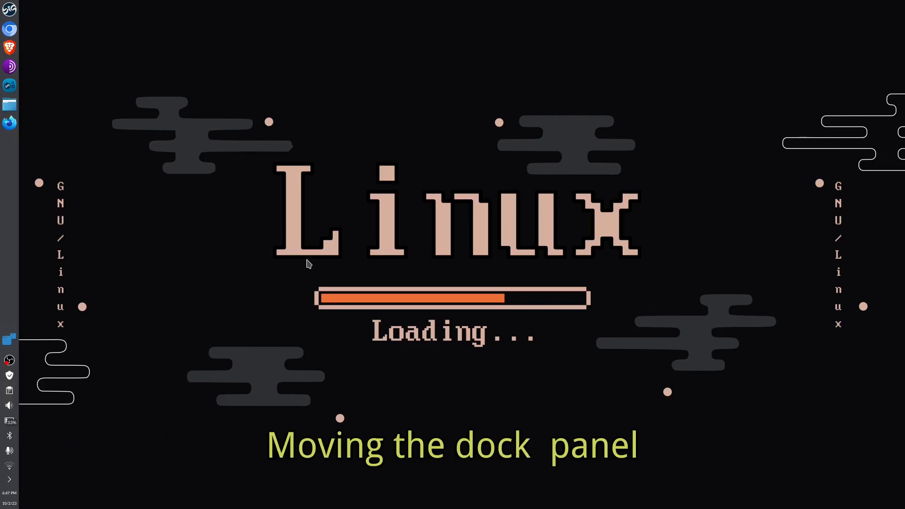
# Step: Turn the desktop's dock panel into a floating panel and leave edit mode
pyautogui.rightClick(4, 257)
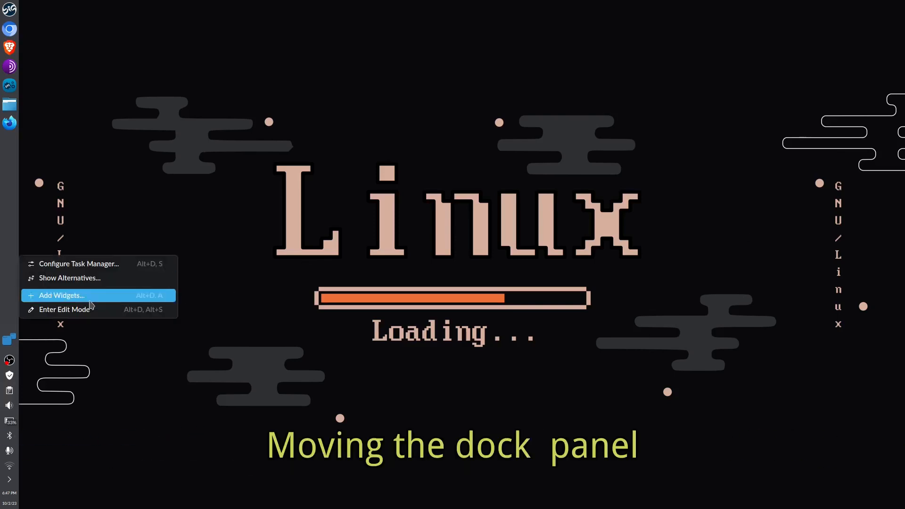
pyautogui.click(92, 309)
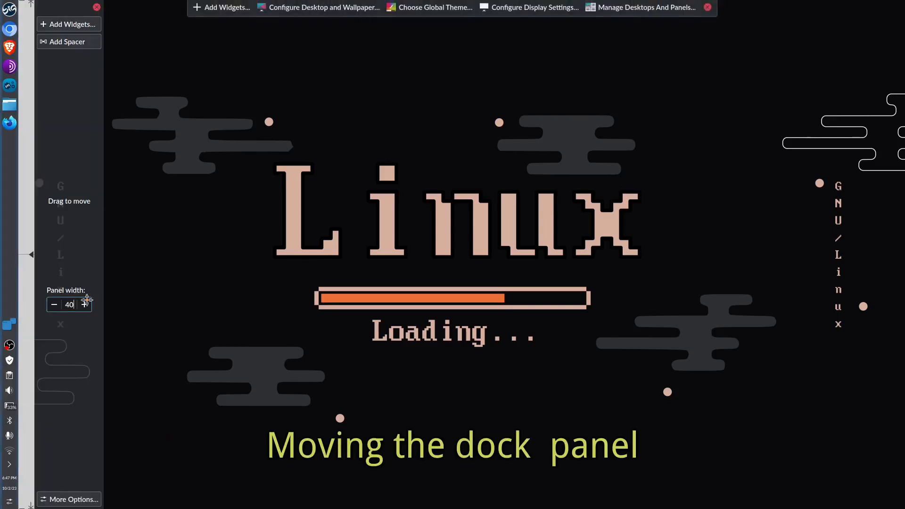
pyautogui.click(72, 501)
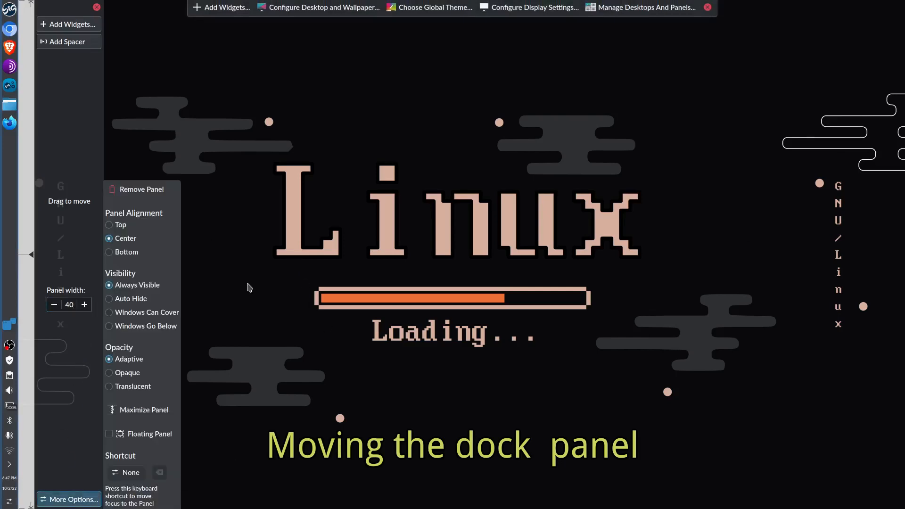
pyautogui.click(156, 439)
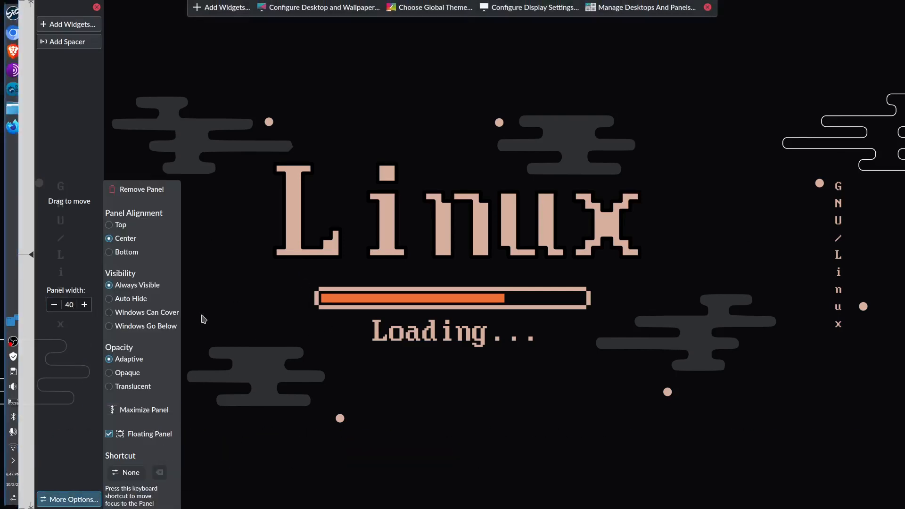
pyautogui.click(356, 203)
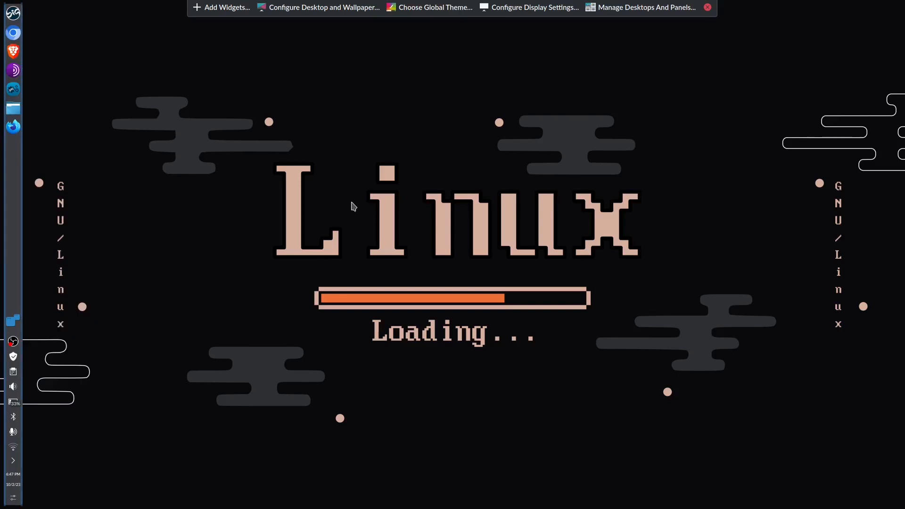
pyautogui.click(707, 7)
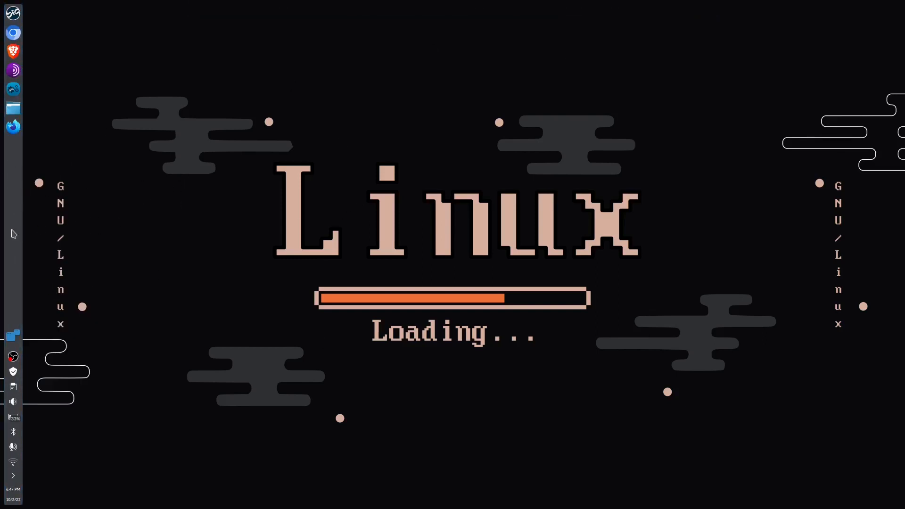
# Step: Move the dock panel from the left edge to the bottom edge of the desktop and leave edit mode
pyautogui.rightClick(14, 232)
pyautogui.click(91, 282)
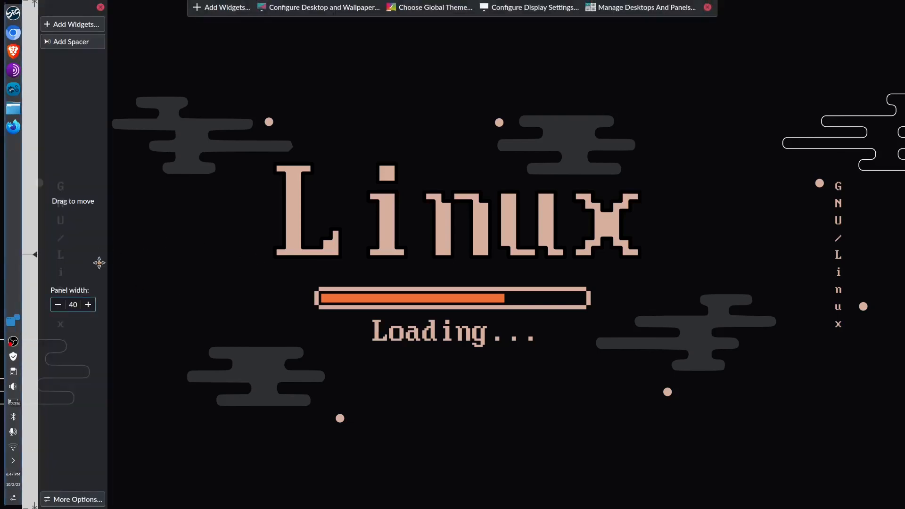
pyautogui.moveTo(87, 246); pyautogui.dragTo(438, 458)
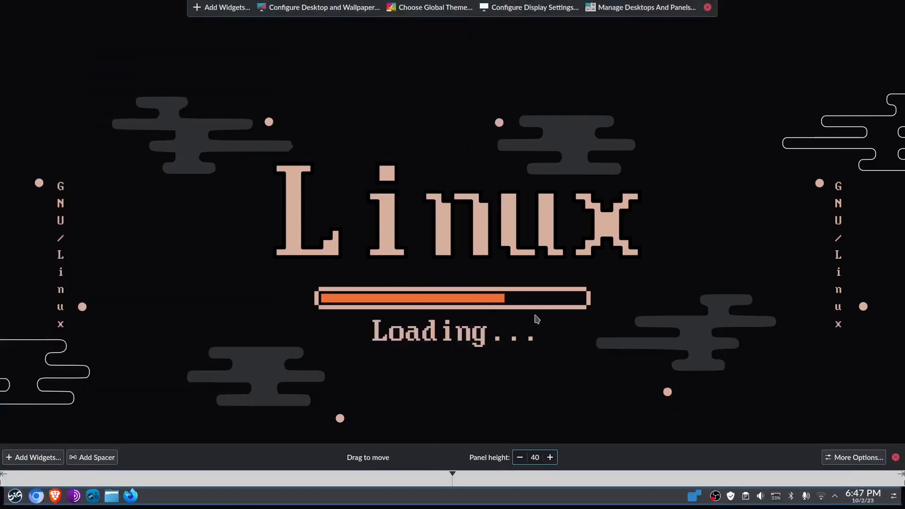
pyautogui.click(538, 316)
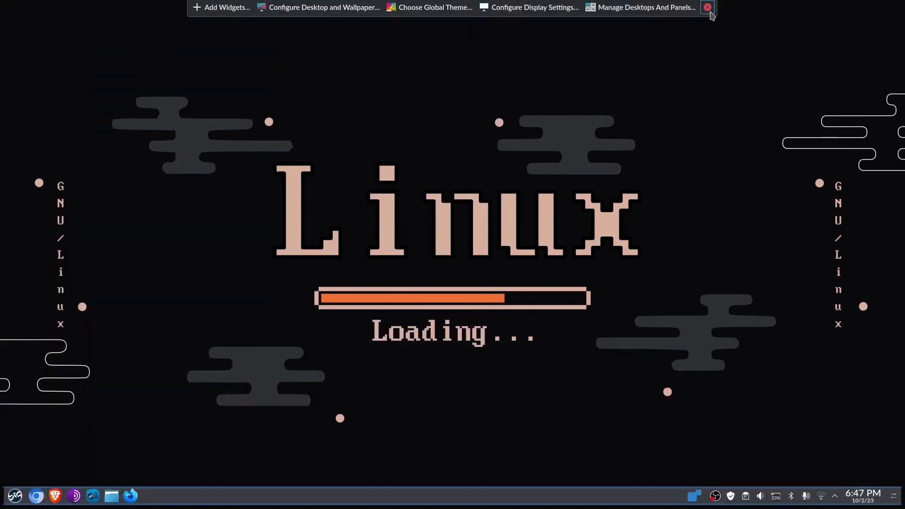
pyautogui.click(707, 7)
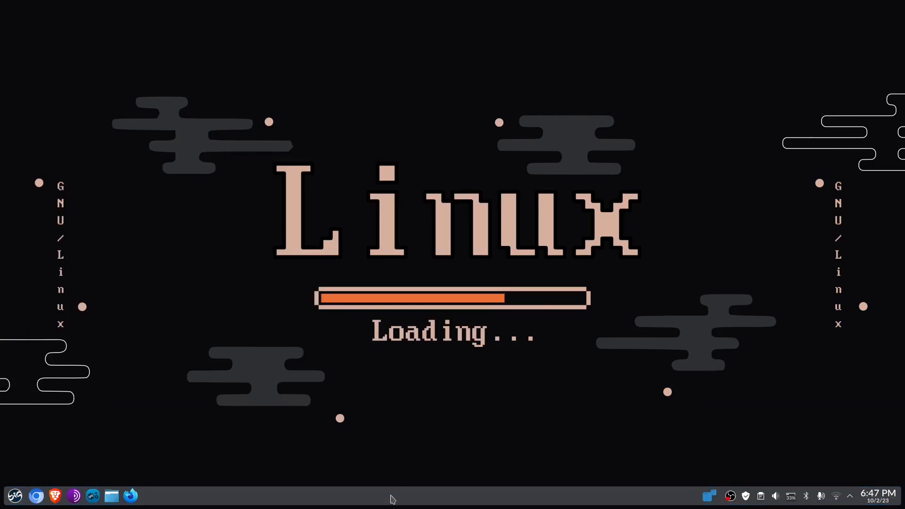
# Step: Move the dock panel from the bottom edge to the top edge of the desktop and exit edit mode
pyautogui.rightClick(393, 498)
pyautogui.click(441, 482)
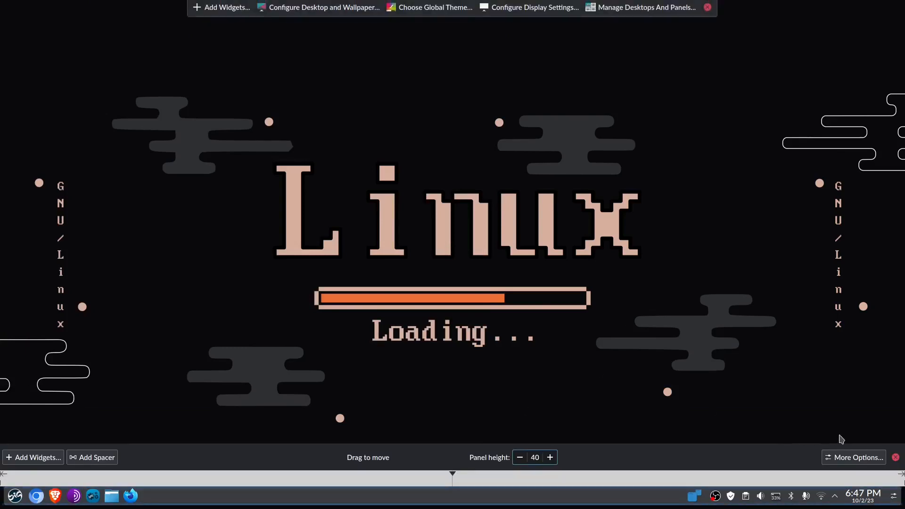
pyautogui.click(844, 457)
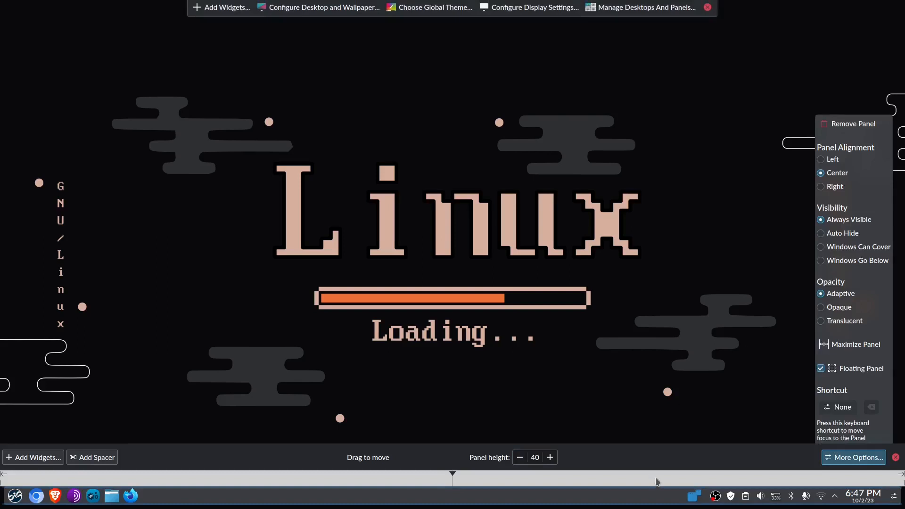
pyautogui.click(622, 452)
pyautogui.click(620, 426)
pyautogui.moveTo(620, 426); pyautogui.dragTo(574, 56)
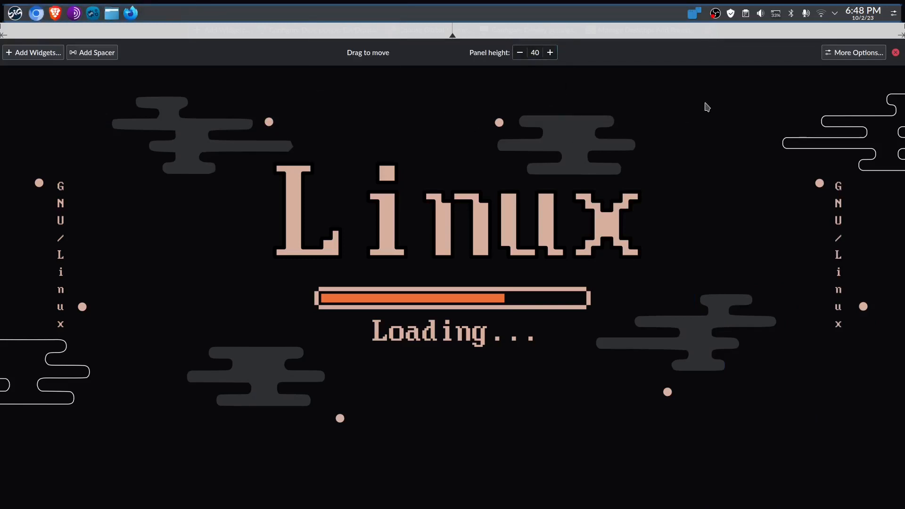
pyautogui.click(896, 52)
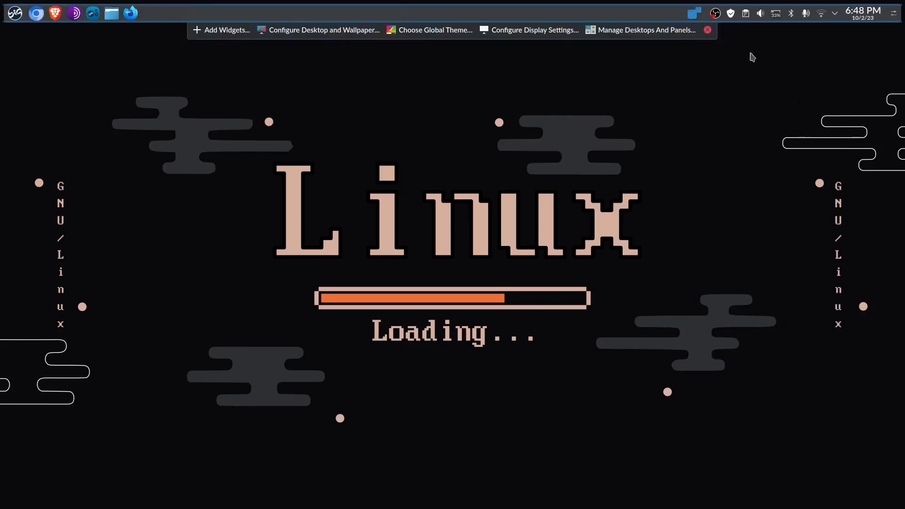
pyautogui.click(707, 30)
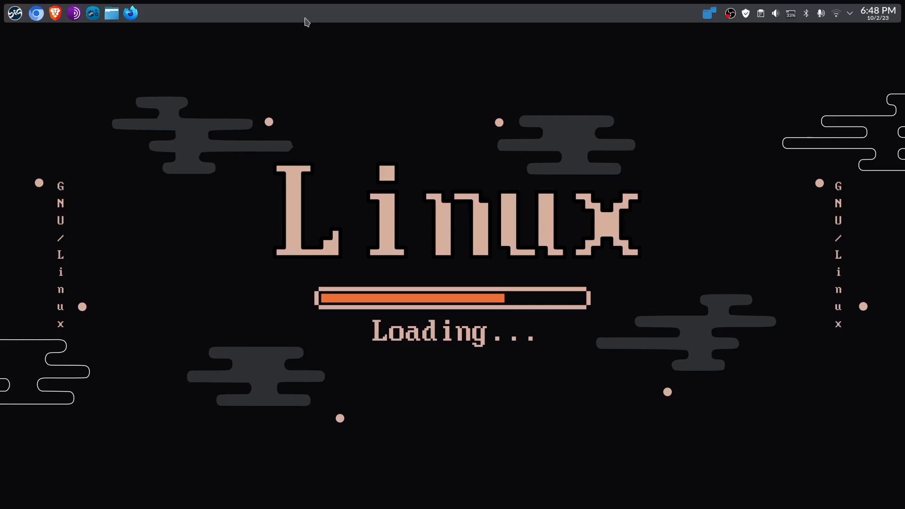
# Step: Return the dock panel from the top edge to the bottom edge of the desktop and finish editing
pyautogui.rightClick(307, 21)
pyautogui.click(332, 77)
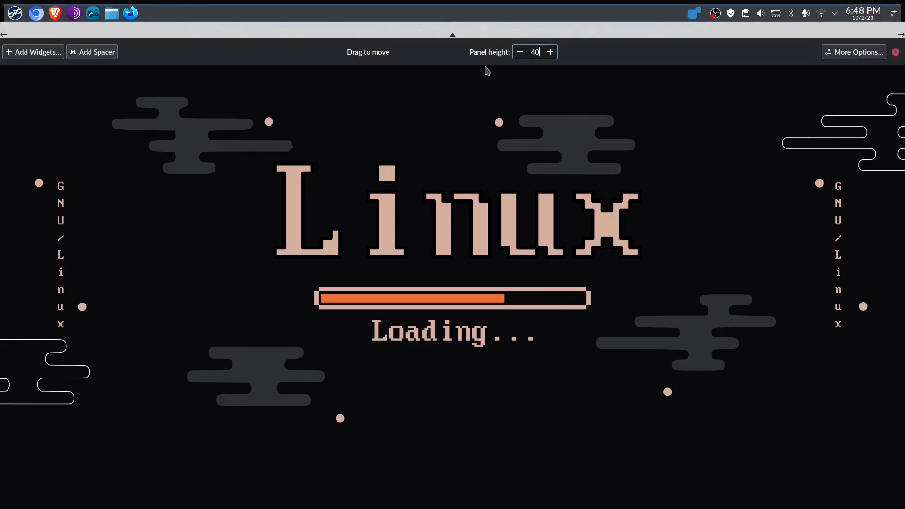
pyautogui.moveTo(599, 49); pyautogui.dragTo(654, 508)
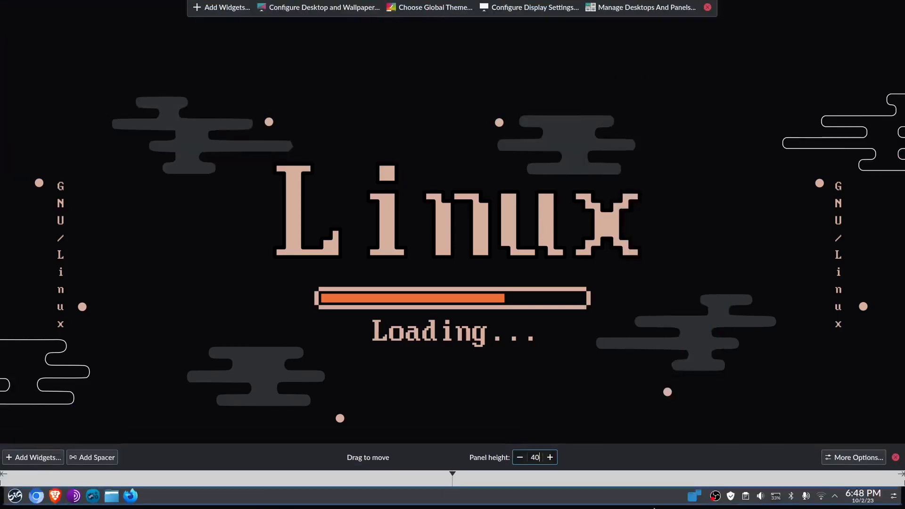
pyautogui.click(584, 405)
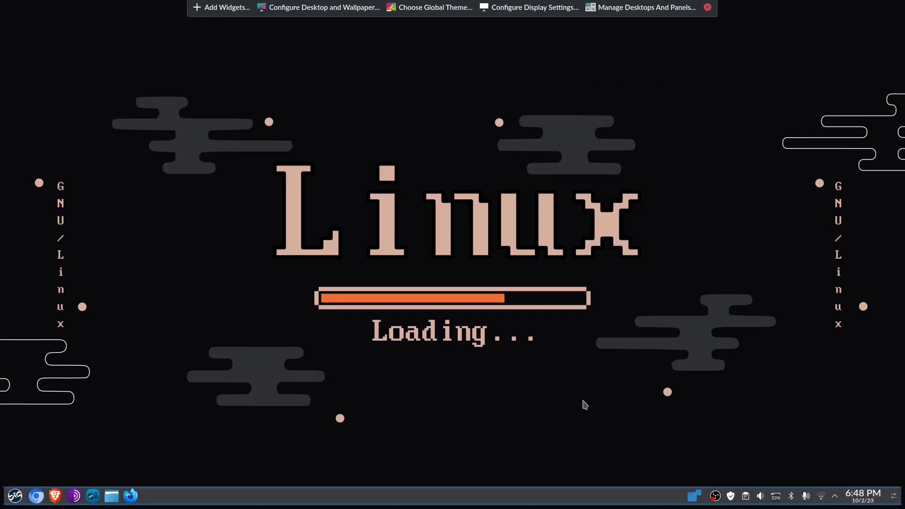
pyautogui.click(708, 7)
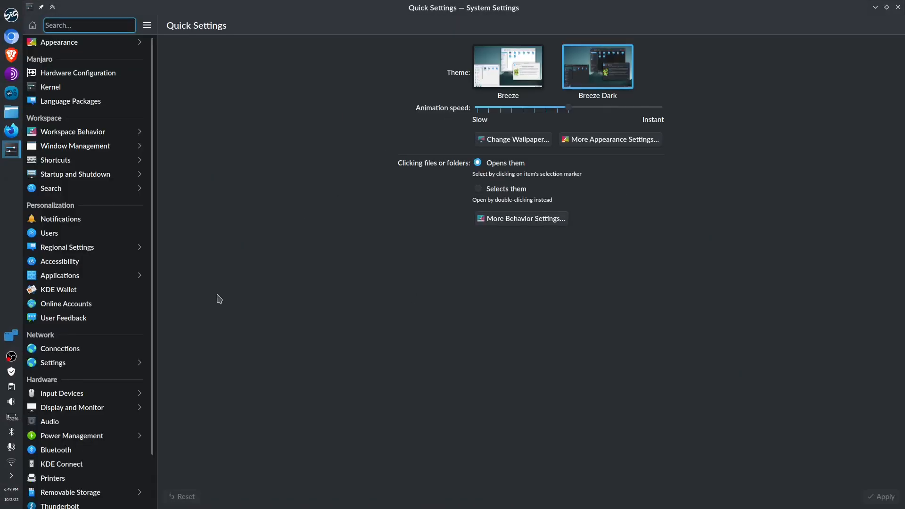
# Step: Review the software and hardware details under About this System and close the settings window
pyautogui.scroll(-2, 101, 471)
pyautogui.click(99, 479)
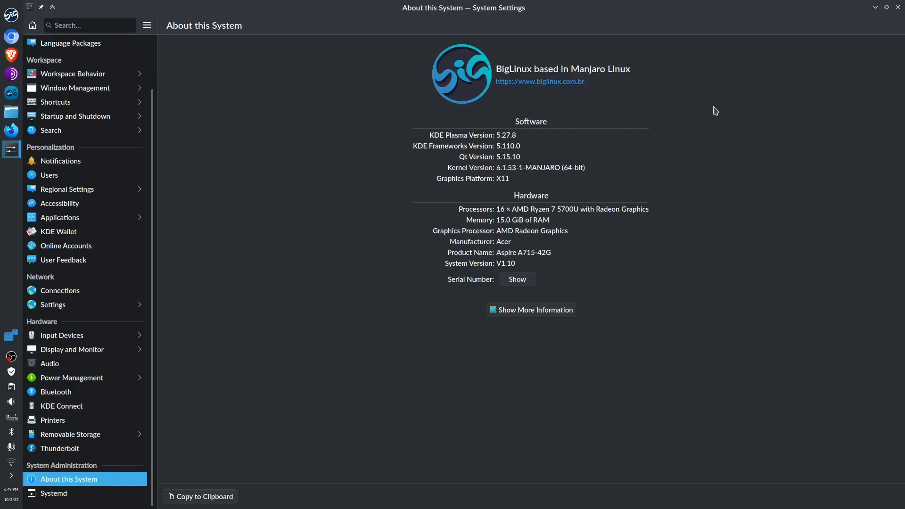
pyautogui.click(898, 7)
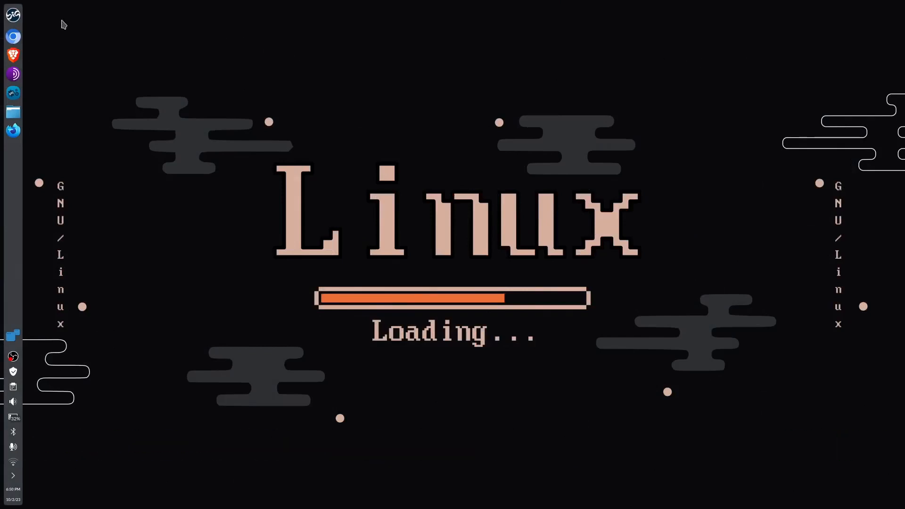
# Step: Open System Settings, go to the Workspace Behavior desktop effects and open the Mouse Mark effect's configuration
pyautogui.click(13, 15)
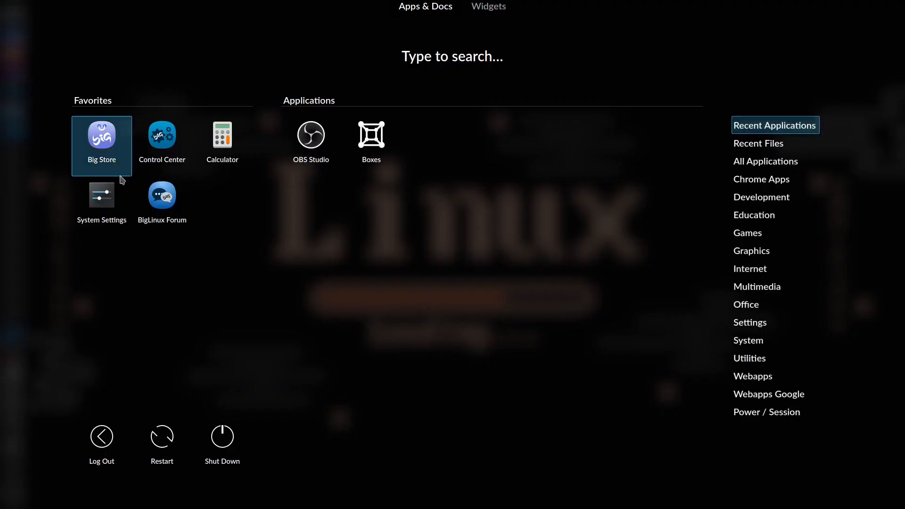
pyautogui.click(102, 202)
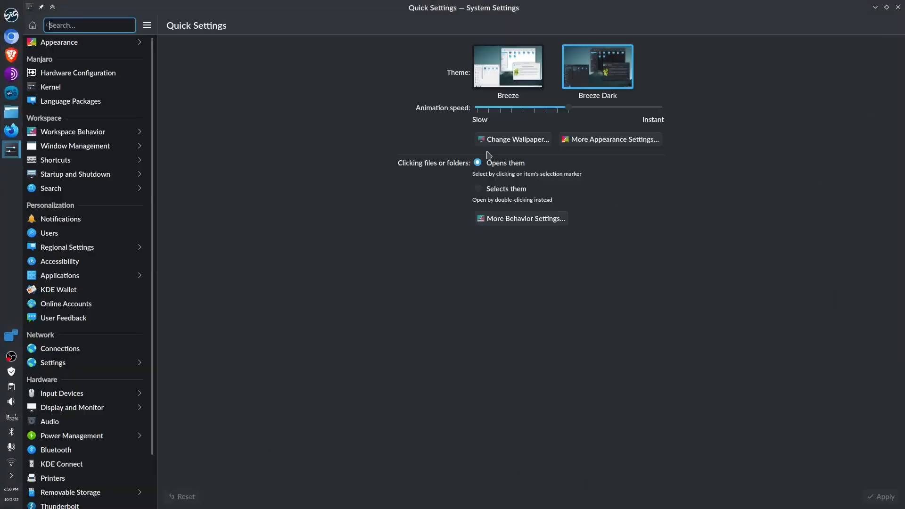
pyautogui.click(101, 134)
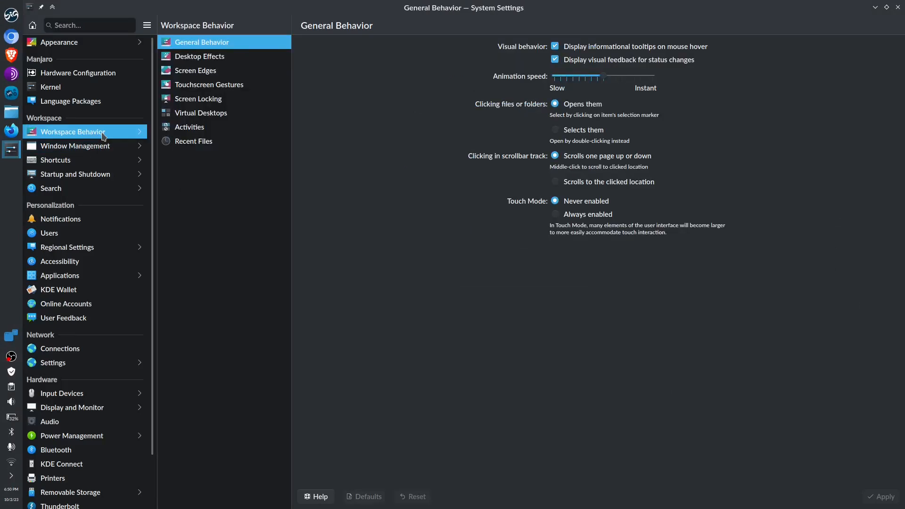
pyautogui.click(225, 61)
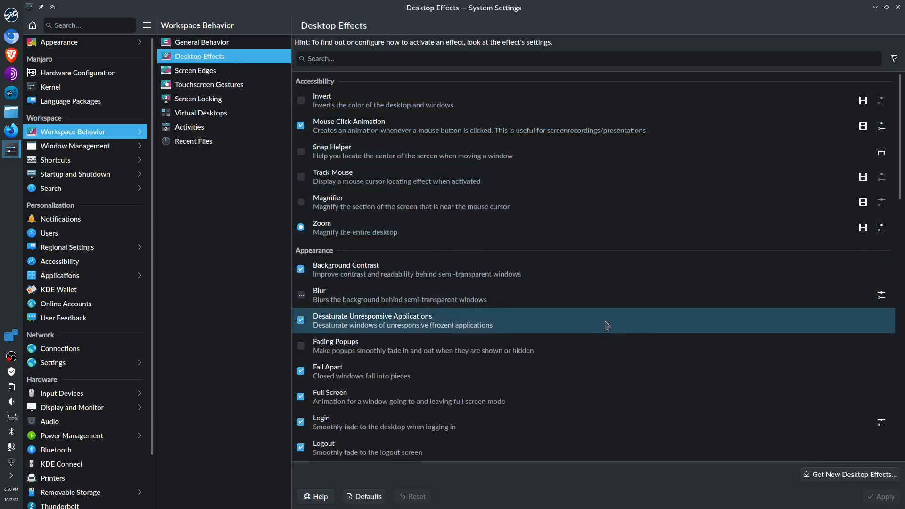
pyautogui.scroll(-3, 605, 328)
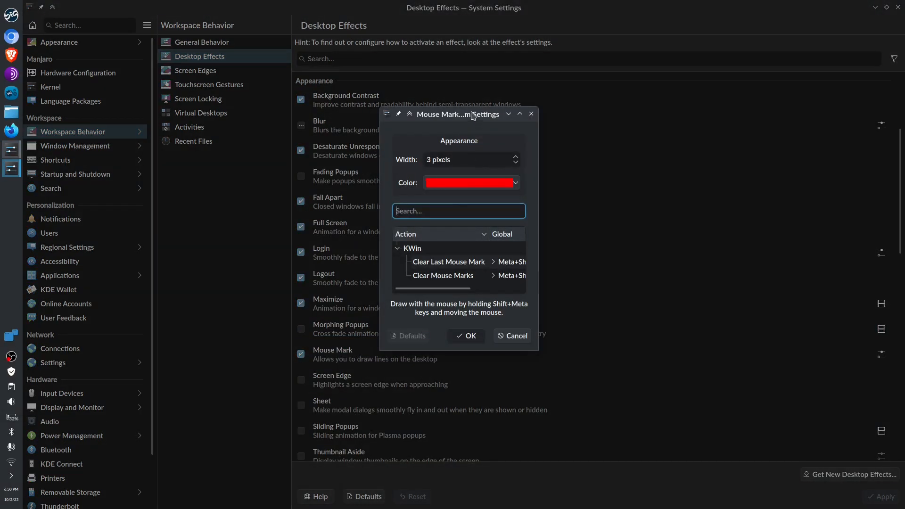
# Step: Move aside and enlarge the Mouse Mark dialog until all shortcut columns fit, with the main settings window minimized
pyautogui.moveTo(472, 115); pyautogui.dragTo(279, 113)
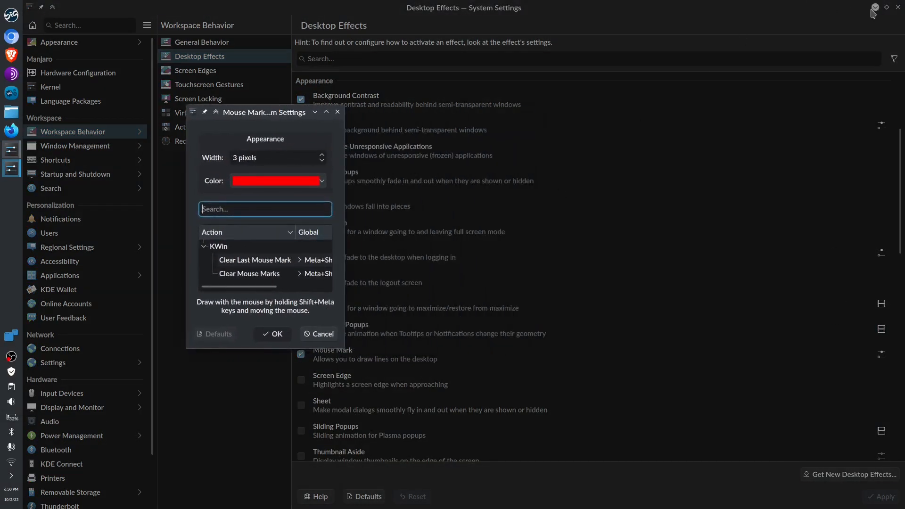
pyautogui.click(874, 8)
pyautogui.moveTo(343, 348); pyautogui.dragTo(672, 450)
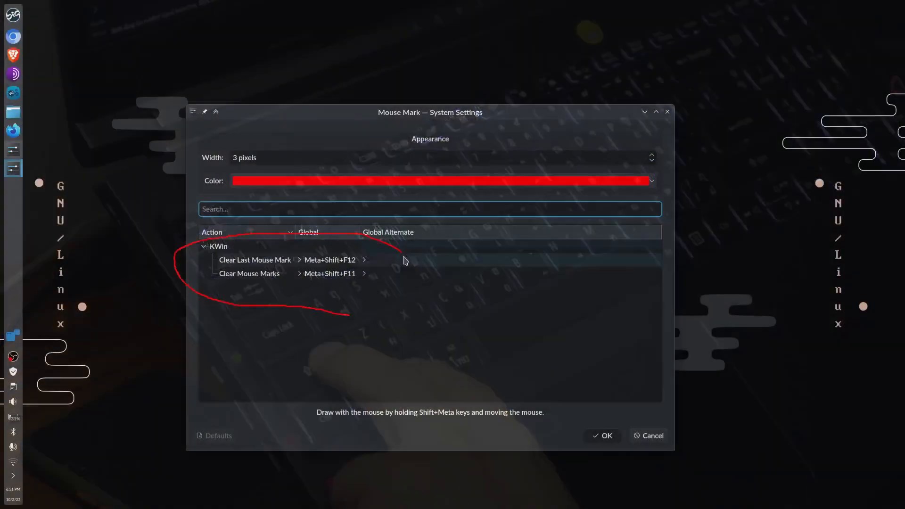
# Step: Draw two red Mouse Mark loops around the clear-mark shortcuts and remove them one at a time, latest first
pyautogui.moveTo(377, 241); pyautogui.dragTo(354, 292)
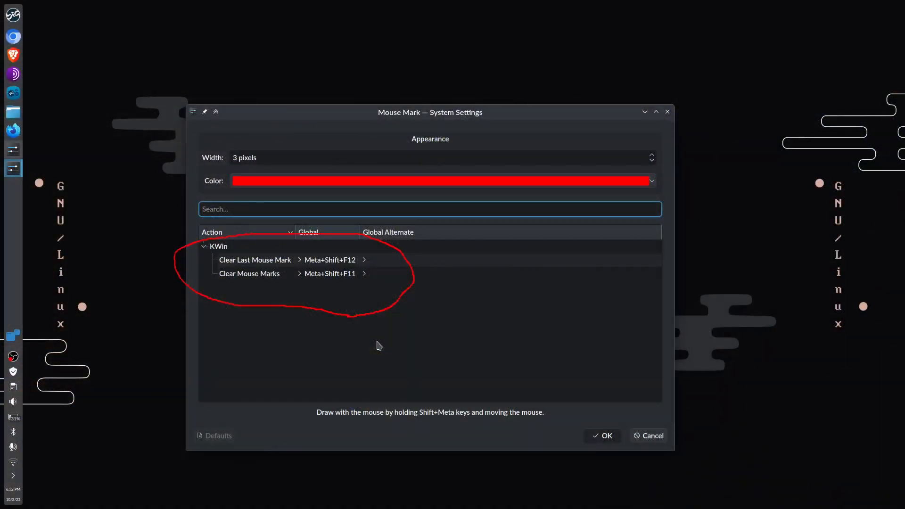
pyautogui.press('shift+super')
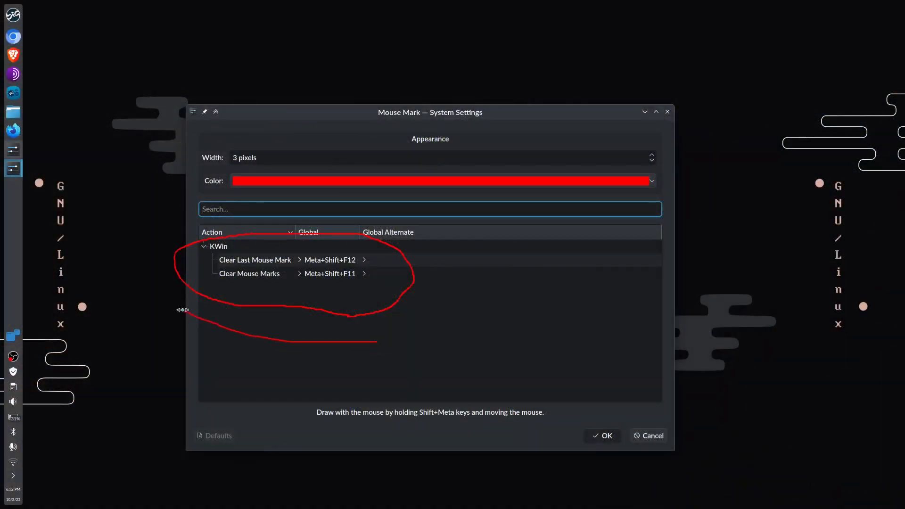
pyautogui.press('shift+super')
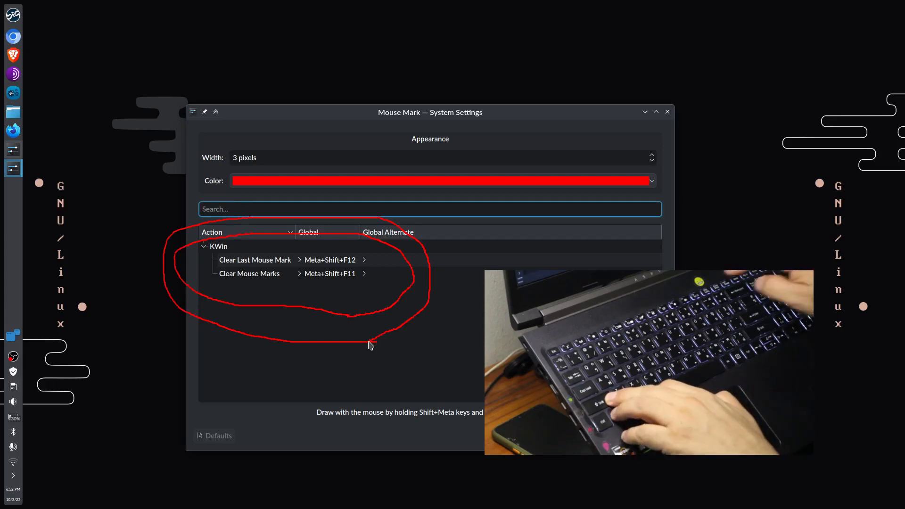
pyautogui.press('super+shift+F12')
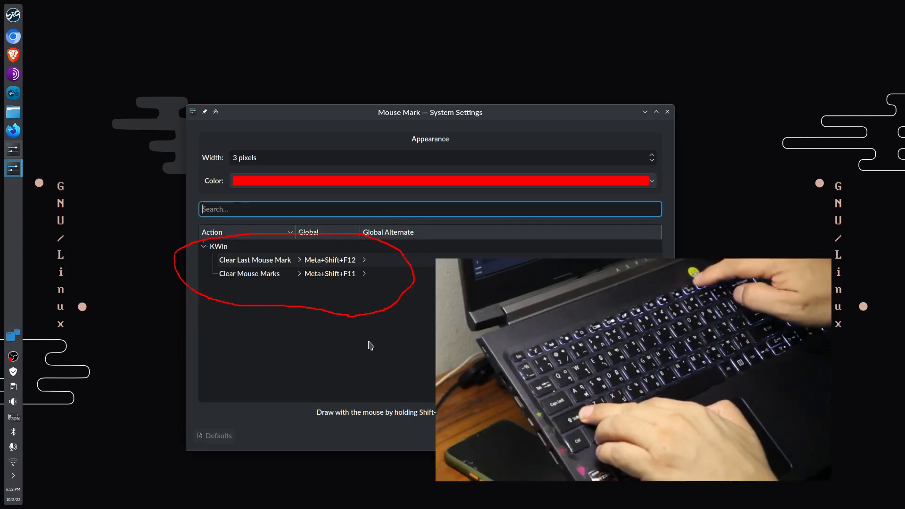
pyautogui.press('super+shift+F12')
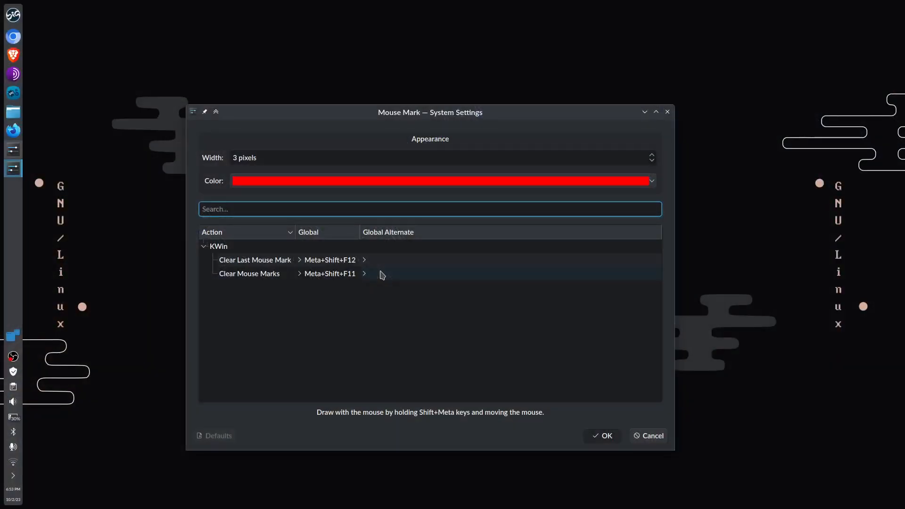
# Step: Draw a starburst of overlapping red marks around one point beside the Clear Mouse Marks shortcut
pyautogui.press('ctrl+shift+super')
pyautogui.press('ctrl+shift+super')
pyautogui.press('ctrl+shift+super')
pyautogui.press('ctrl+shift+super')
pyautogui.press('ctrl+shift+super')
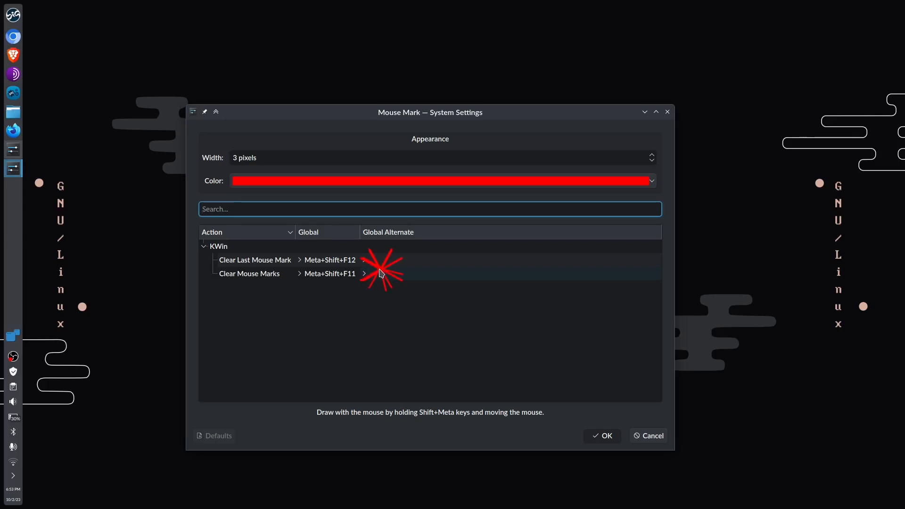
pyautogui.press('shift+super')
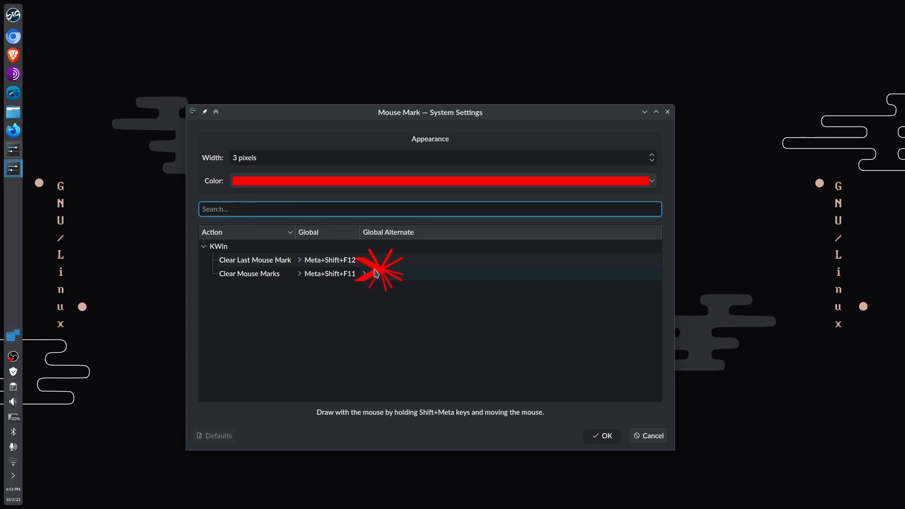
pyautogui.press('shift+super')
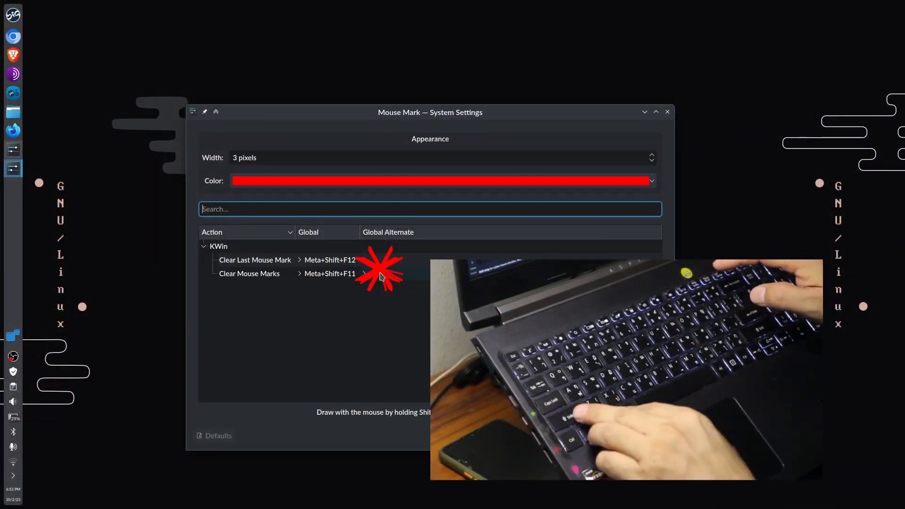
# Step: Clear all mouse marks at once and accept the Mouse Mark dialog
pyautogui.press('super+shift+F11')
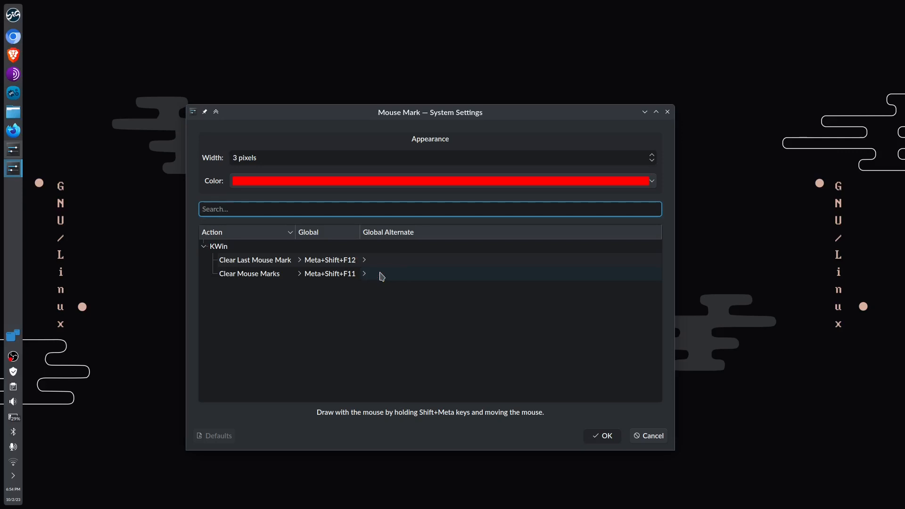
pyautogui.click(602, 435)
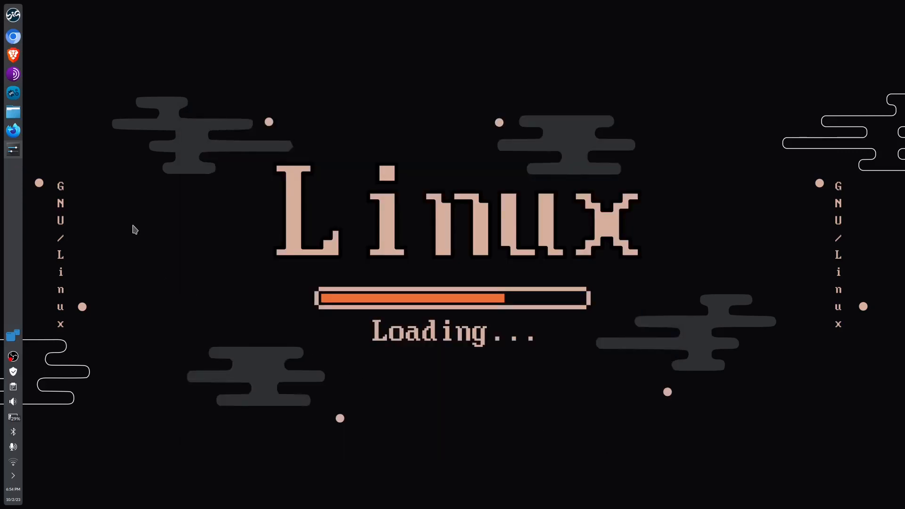
# Step: Bring back the Desktop Effects window, take it out of its maximized state and open the Wobbly Windows effect's configuration
pyautogui.click(14, 150)
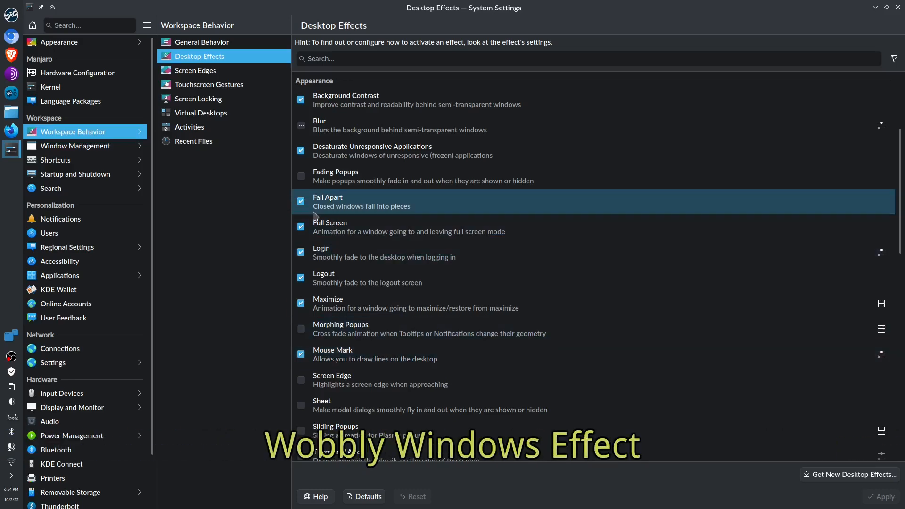
pyautogui.moveTo(734, 17); pyautogui.dragTo(619, 86)
pyautogui.scroll(-5, 541, 283)
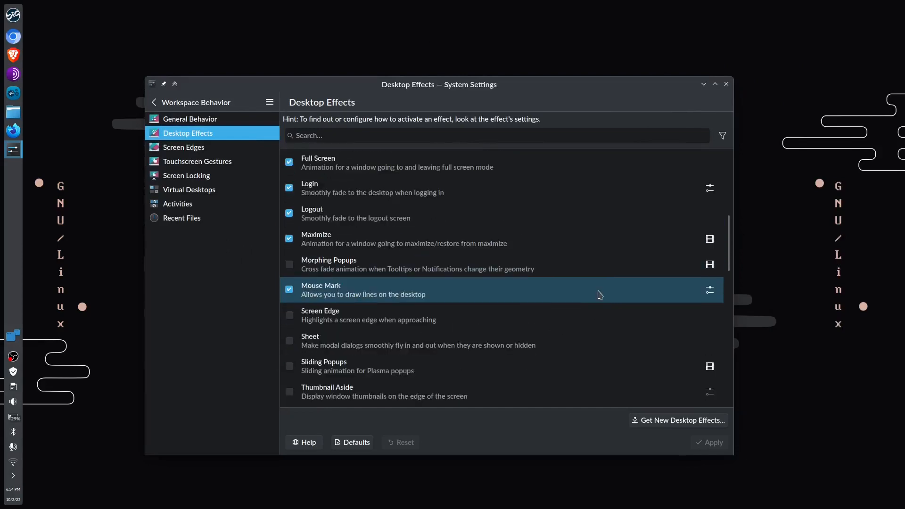
pyautogui.scroll(-5, 598, 294)
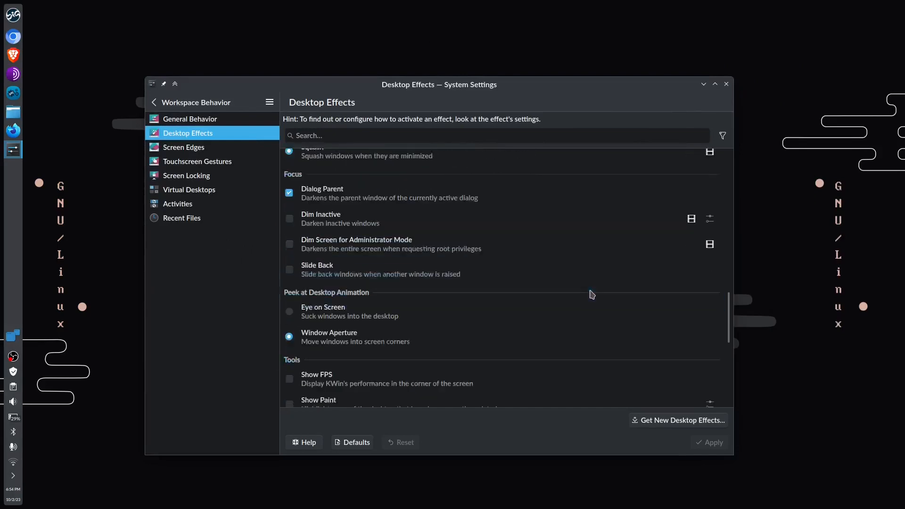
pyautogui.scroll(-2, 592, 294)
pyautogui.scroll(6, 467, 253)
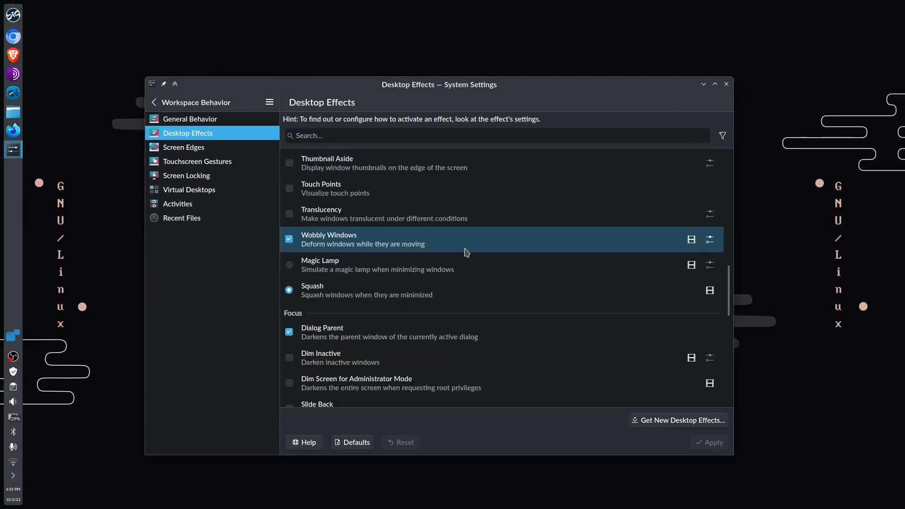
pyautogui.click(709, 240)
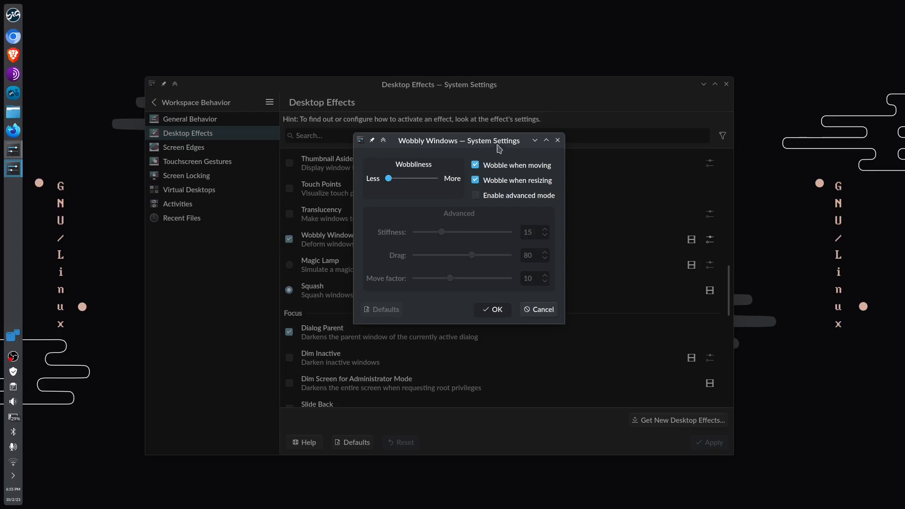
# Step: Widen the Wobbly Windows dialog, set Wobbliness one notch above the least, and test it by moving the settings window
pyautogui.moveTo(500, 141); pyautogui.dragTo(336, 207)
pyautogui.moveTo(401, 266); pyautogui.dragTo(708, 267)
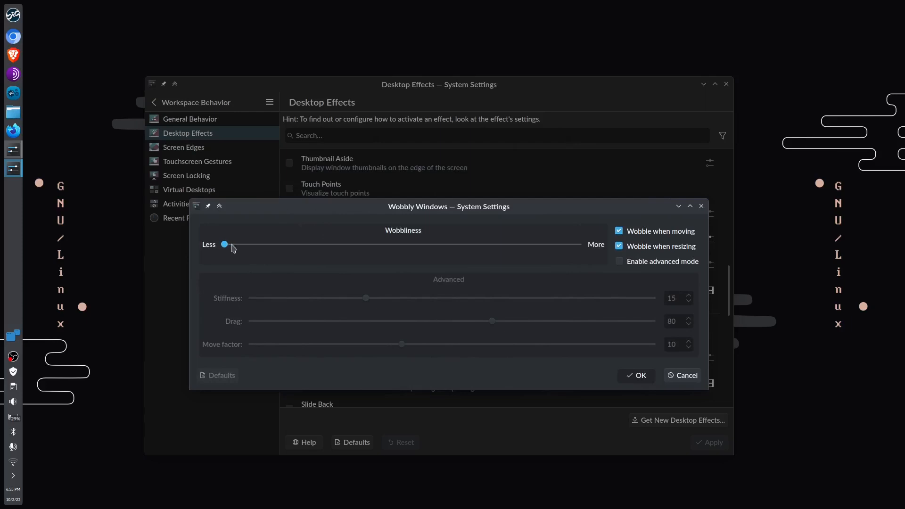
pyautogui.click(328, 251)
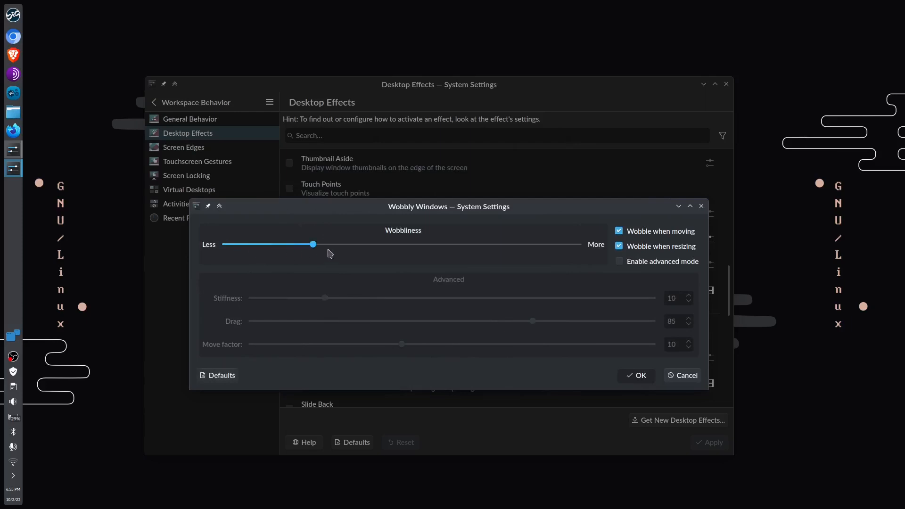
pyautogui.click(640, 375)
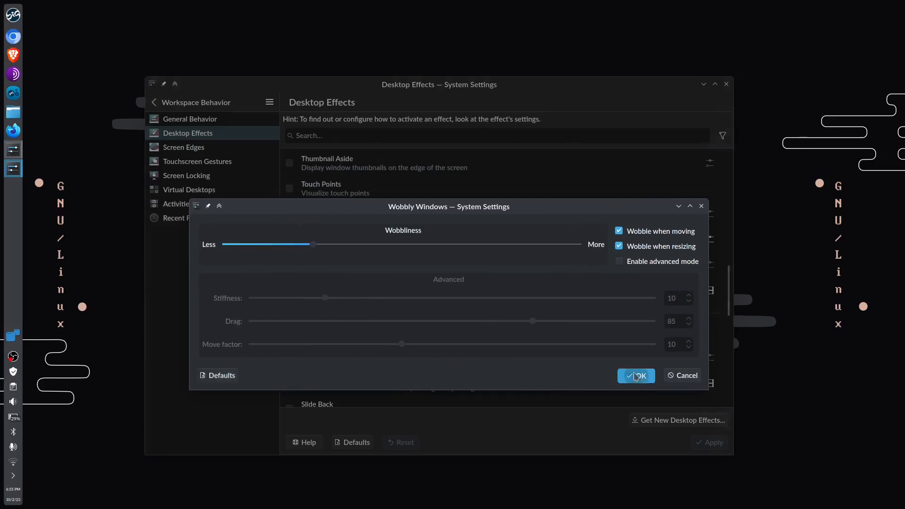
pyautogui.moveTo(599, 83); pyautogui.dragTo(637, 70)
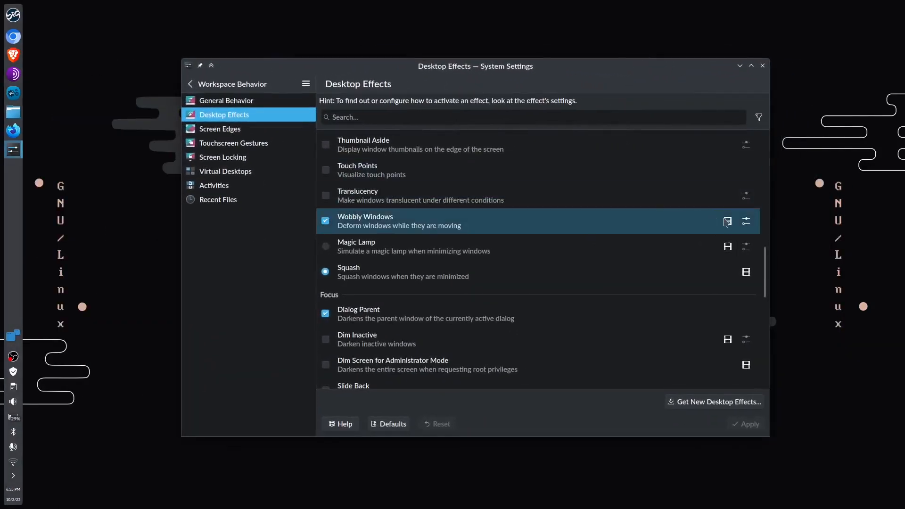
# Step: Reopen the Wobbly Windows configuration, raise Wobbliness to one notch below the most, and test it by moving the settings window
pyautogui.click(746, 221)
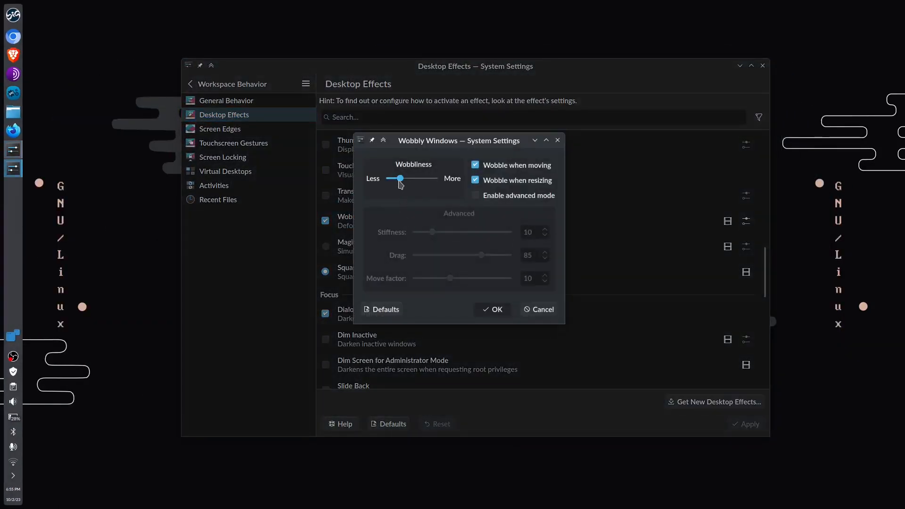
pyautogui.moveTo(400, 178); pyautogui.dragTo(439, 176)
pyautogui.moveTo(514, 144); pyautogui.dragTo(524, 166)
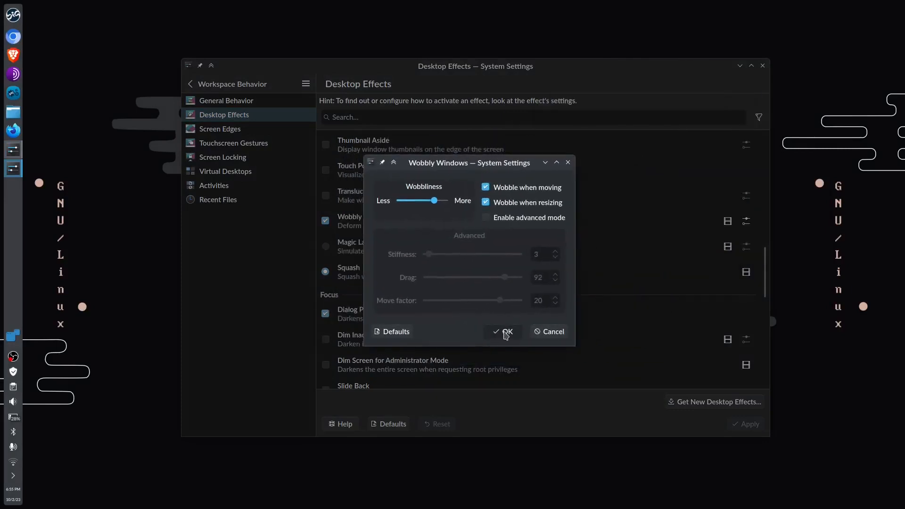
pyautogui.click(505, 332)
pyautogui.moveTo(618, 70); pyautogui.dragTo(587, 82)
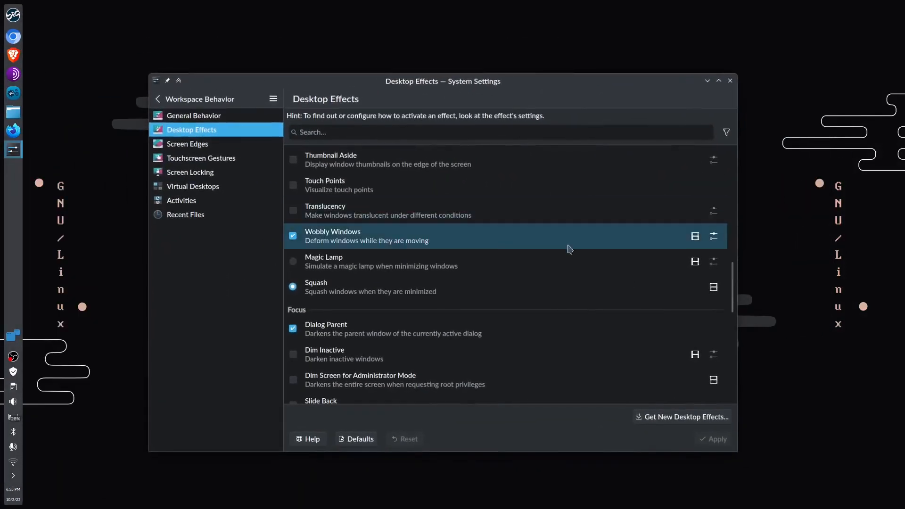
# Step: Set Wobbliness to its maximum in the Wobbly Windows configuration and test it by moving the settings window
pyautogui.click(712, 235)
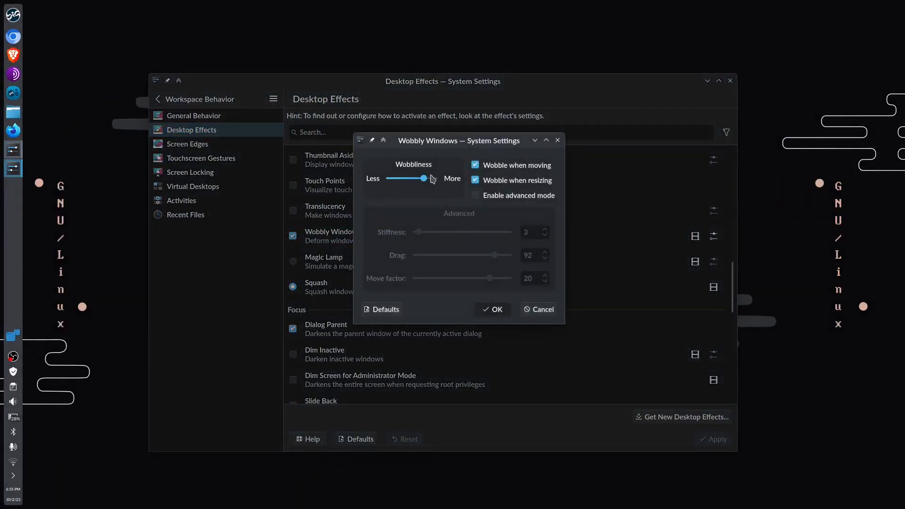
pyautogui.moveTo(428, 181); pyautogui.dragTo(485, 183)
pyautogui.click(497, 309)
pyautogui.moveTo(563, 87)
pyautogui.mouseDown()
pyautogui.moveTo(607, 230)
pyautogui.moveTo(555, 107)
pyautogui.moveTo(660, 136)
pyautogui.moveTo(677, 76)
pyautogui.moveTo(562, 100)
pyautogui.mouseUp()
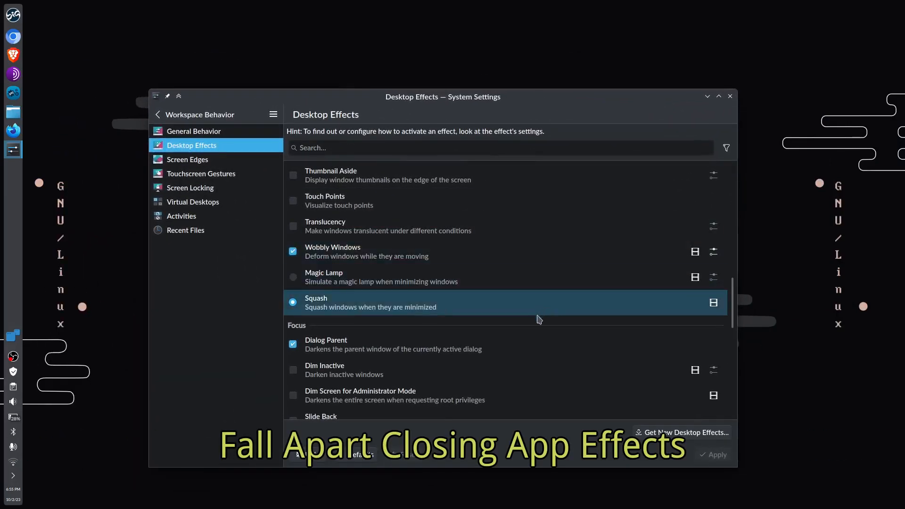
# Step: Locate the Fall Apart effect in the desktop effects list and close the settings window to demonstrate it
pyautogui.scroll(8, 539, 316)
pyautogui.scroll(3, 539, 320)
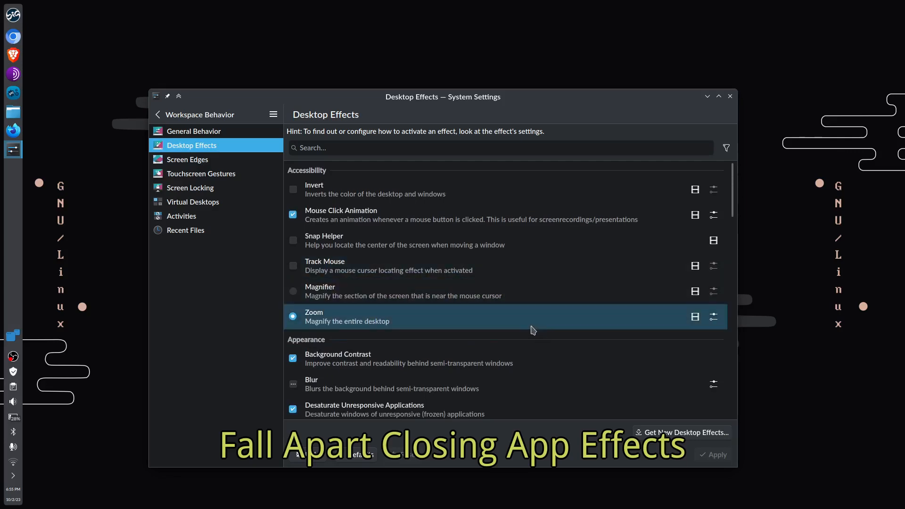
pyautogui.scroll(-3, 552, 241)
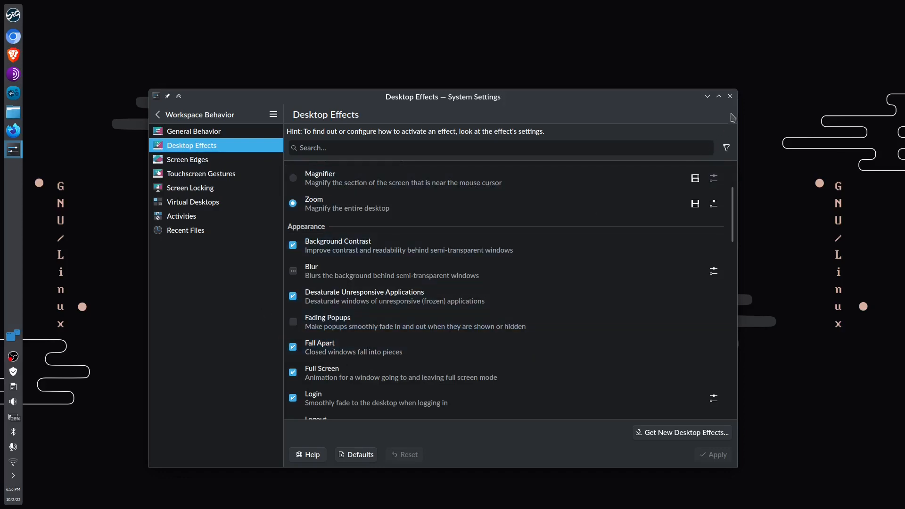
pyautogui.click(729, 97)
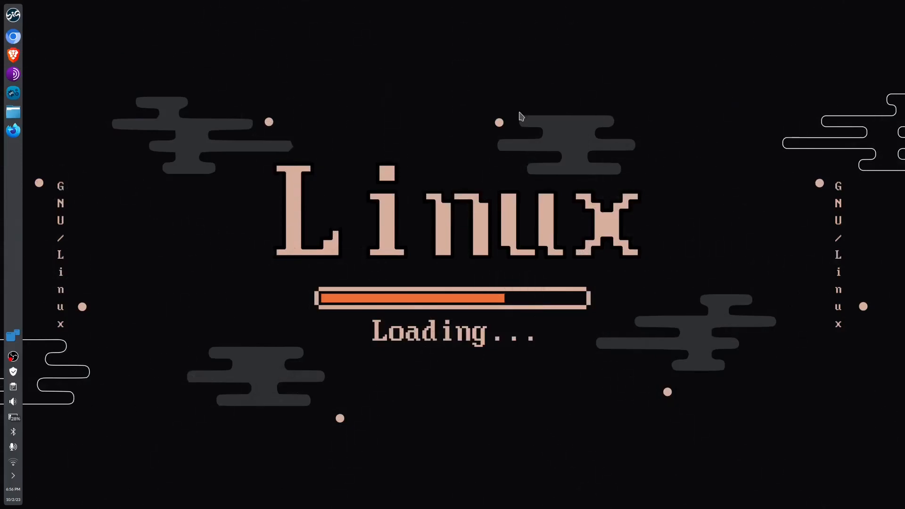
# Step: Reopen System Settings from the application launcher and go to the Workspace Behavior desktop effects
pyautogui.click(13, 15)
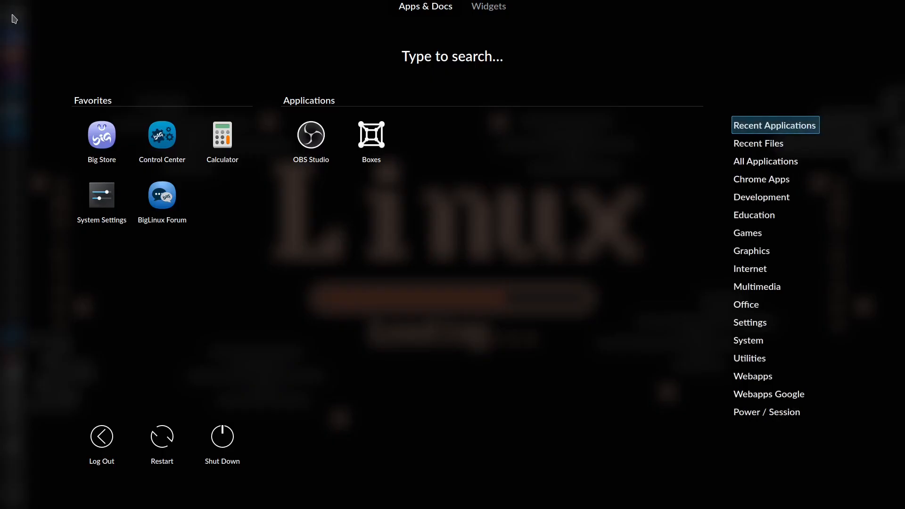
pyautogui.click(98, 220)
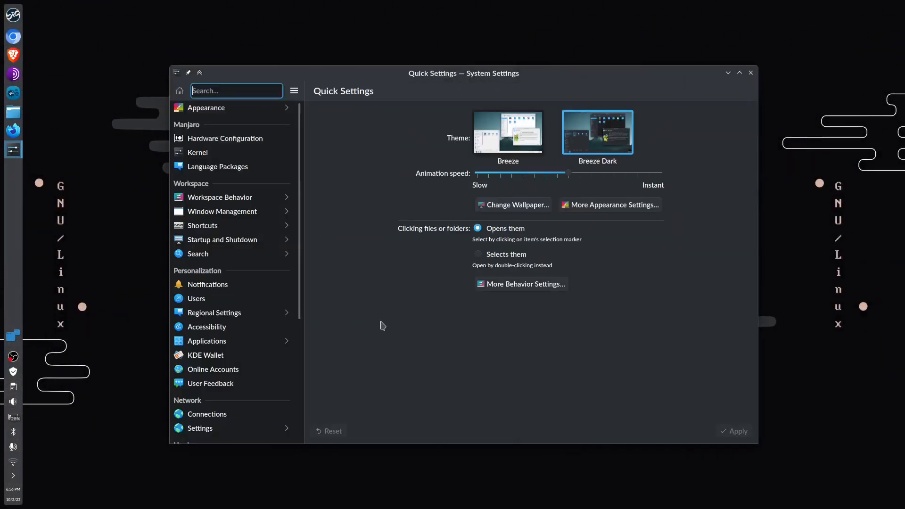
pyautogui.click(239, 198)
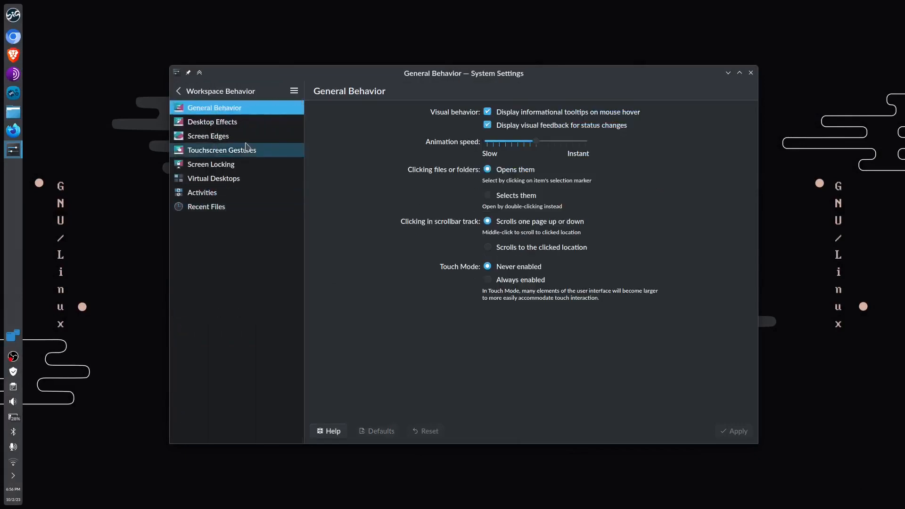
pyautogui.click(245, 124)
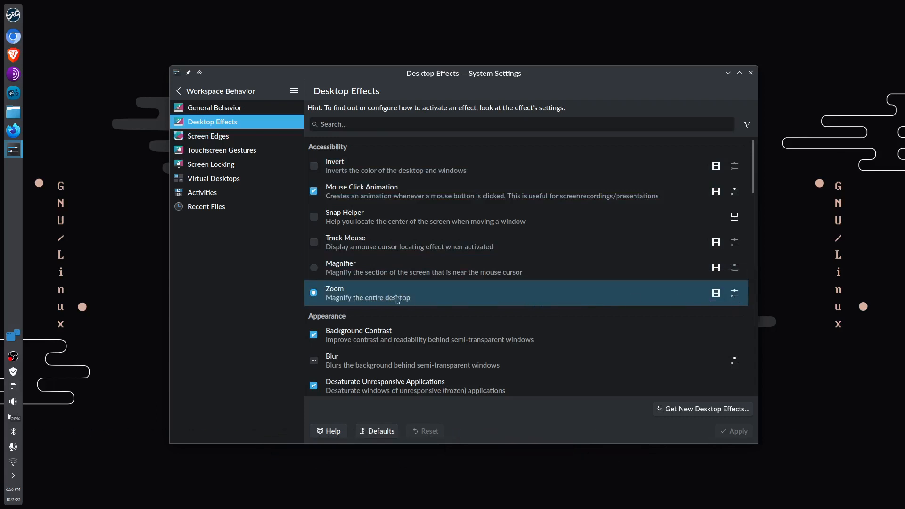
# Step: Open the Zoom effect's configuration, enlarge the dialog until all its shortcuts fit and move it toward the screen's center
pyautogui.click(734, 292)
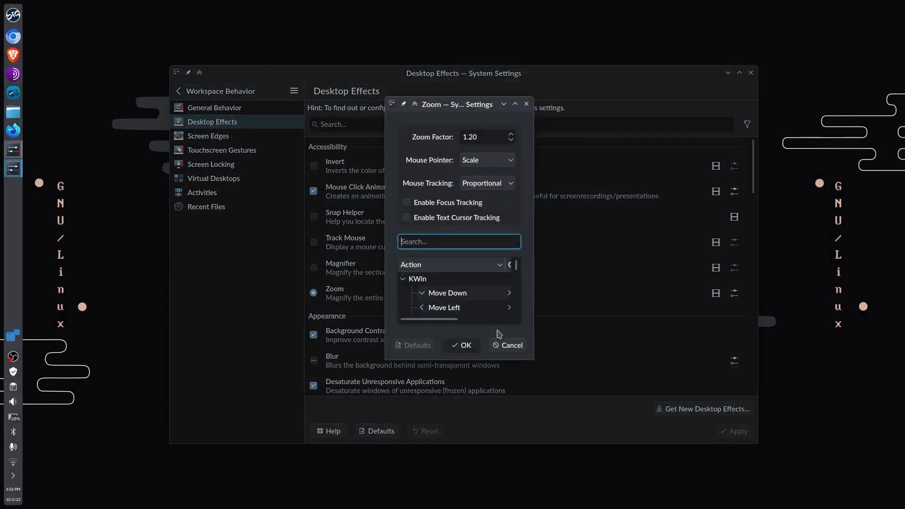
pyautogui.moveTo(531, 364); pyautogui.dragTo(804, 492)
pyautogui.moveTo(708, 108); pyautogui.dragTo(572, 89)
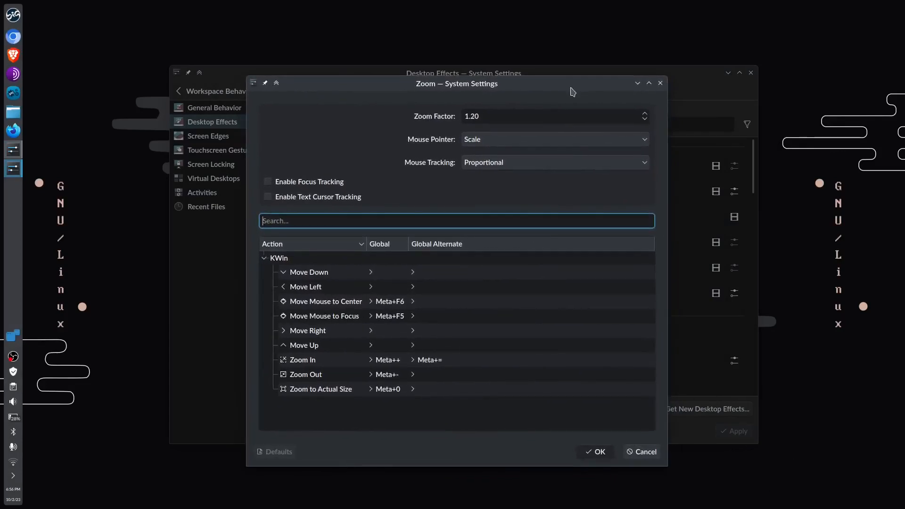
# Step: Magnify the desktop by three zoom steps and return it to actual size
pyautogui.press('super+equal')
pyautogui.press('super+equal')
pyautogui.press('super+equal')
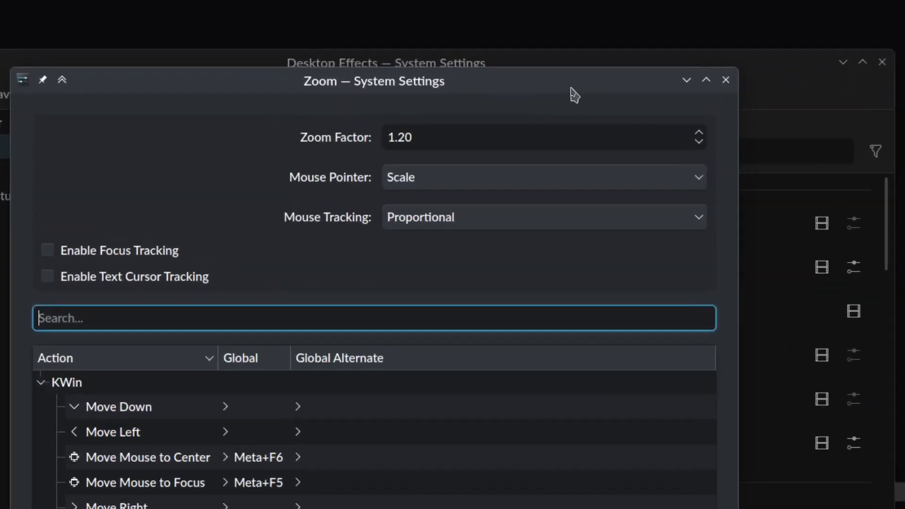
pyautogui.press('super+0')
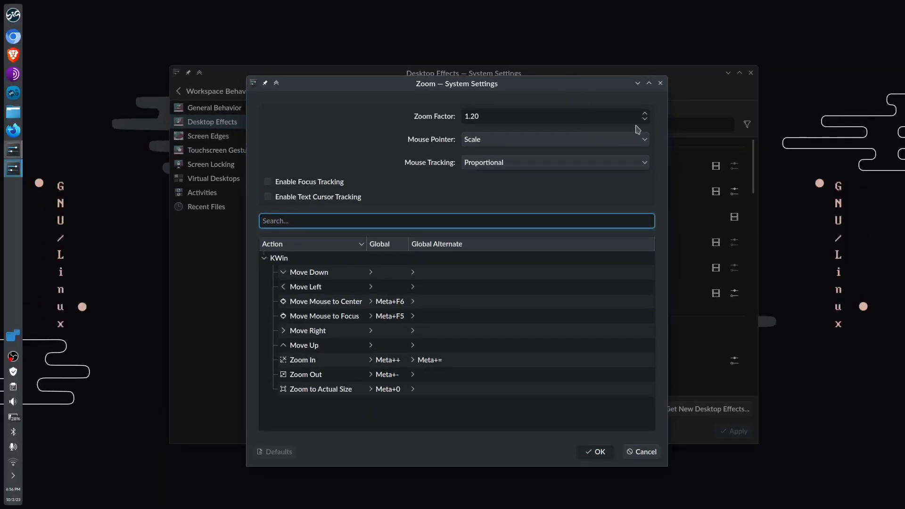
# Step: Close the Zoom effect's configuration, then enable the Magnifier effect in place of Zoom and apply the change
pyautogui.click(660, 83)
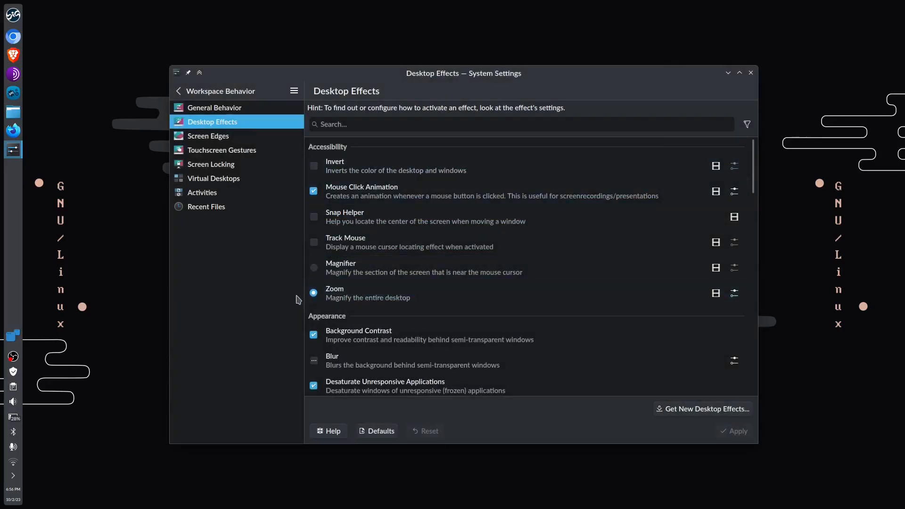
pyautogui.click(314, 271)
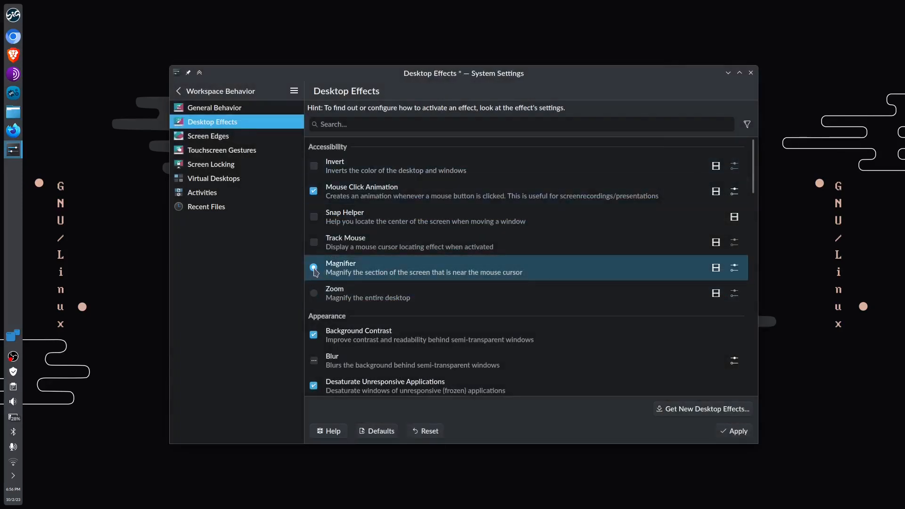
pyautogui.click(733, 432)
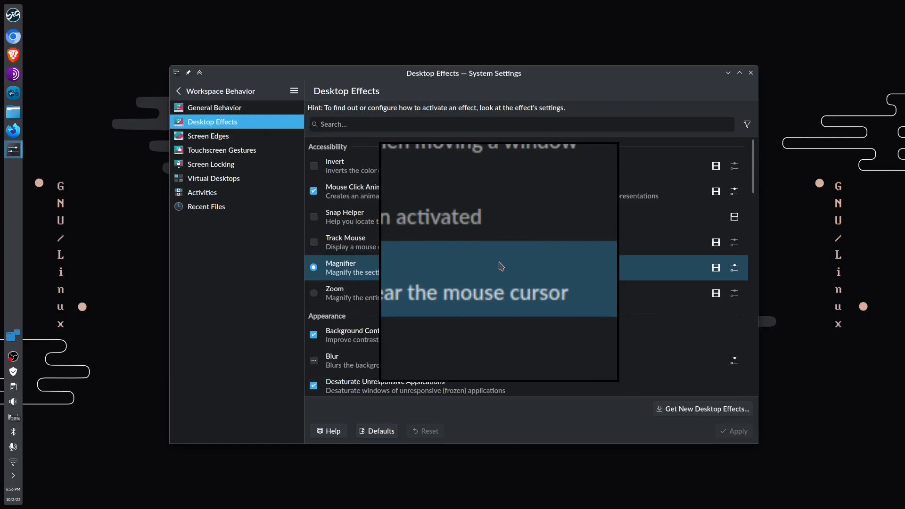
# Step: Reduce the Magnifier's magnification step by step until the area around the pointer is back at actual size
pyautogui.press('super+minus')
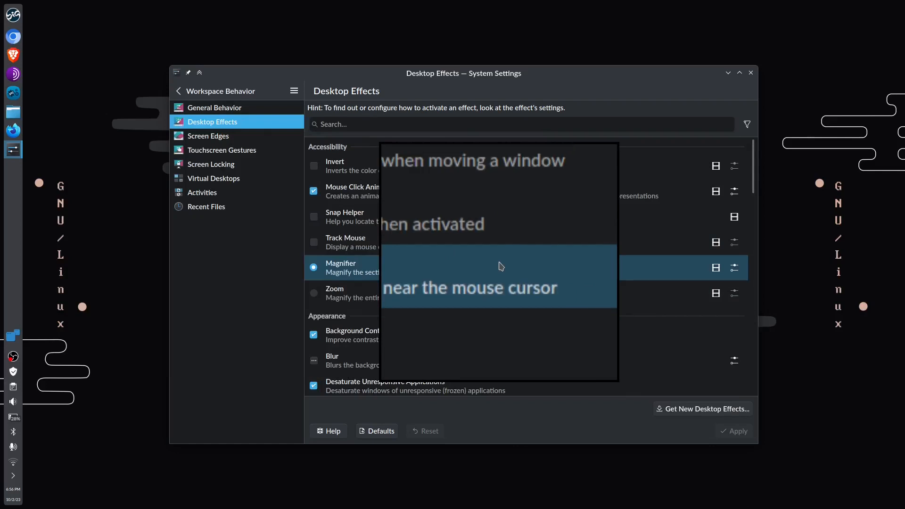
pyautogui.press('super+minus')
pyautogui.press('super+minus')
pyautogui.press('super+minus')
pyautogui.press('super+minus')
pyautogui.press('super+minus')
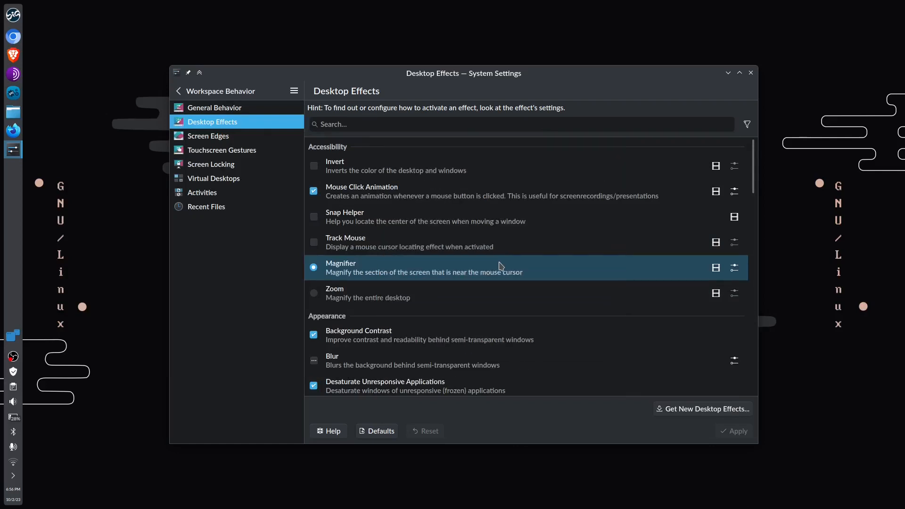
# Step: Magnify the area around the pointer by five zoom steps, inspect the area around Get New Desktop Effects, and return to actual size
pyautogui.press('super+equal')
pyautogui.press('super+equal')
pyautogui.press('super+equal')
pyautogui.press('super+equal')
pyautogui.press('super+equal')
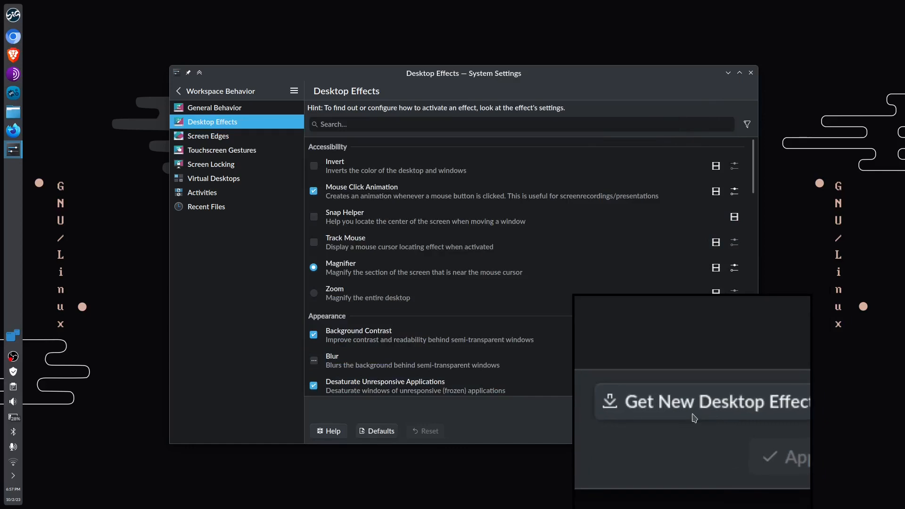
pyautogui.press('super+minus')
pyautogui.press('super+minus')
pyautogui.press('super+minus')
pyautogui.press('super+minus')
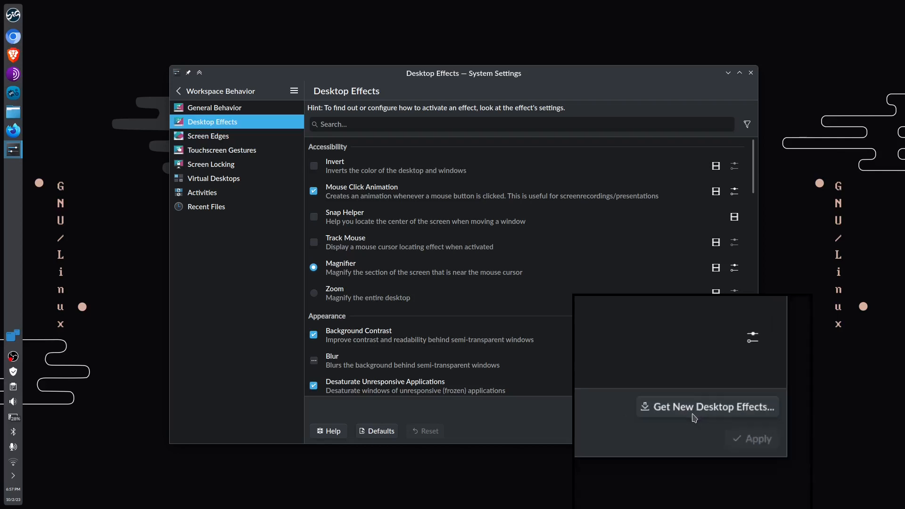
pyautogui.press('super+minus')
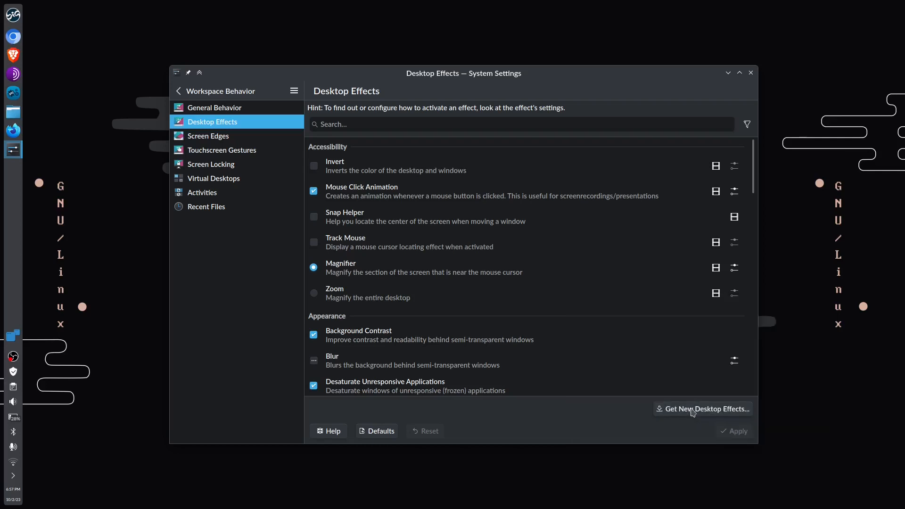
# Step: Open the Magnifier effect's configuration, enlarge the dialog until all its shortcuts fit and move it left and slightly down
pyautogui.click(734, 267)
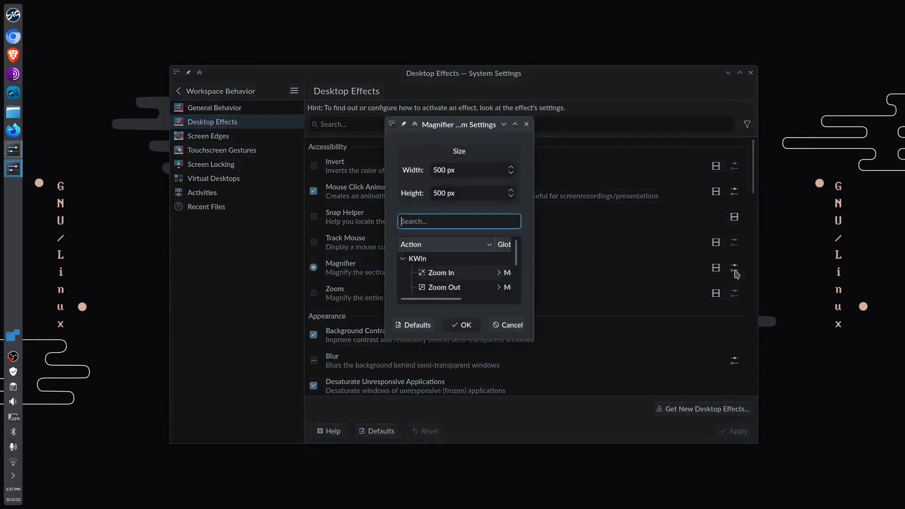
pyautogui.moveTo(466, 134); pyautogui.dragTo(343, 125)
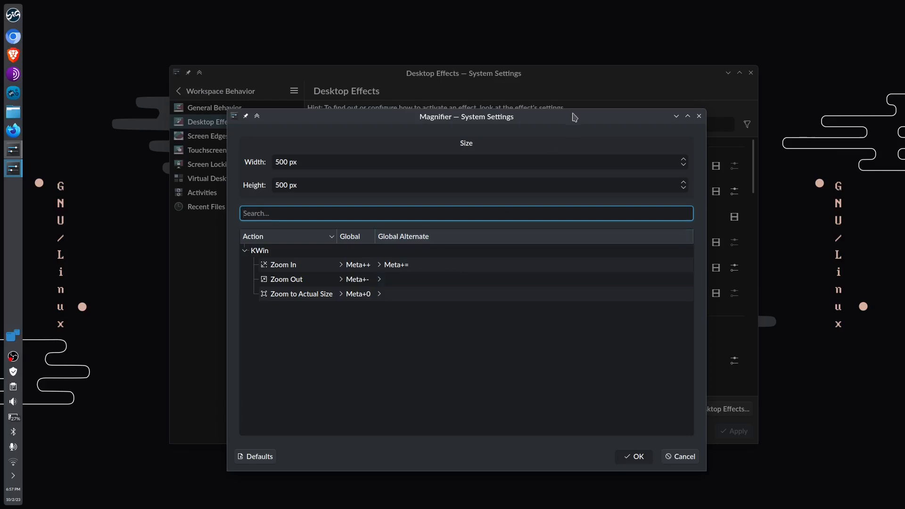
pyautogui.moveTo(572, 111); pyautogui.dragTo(493, 129)
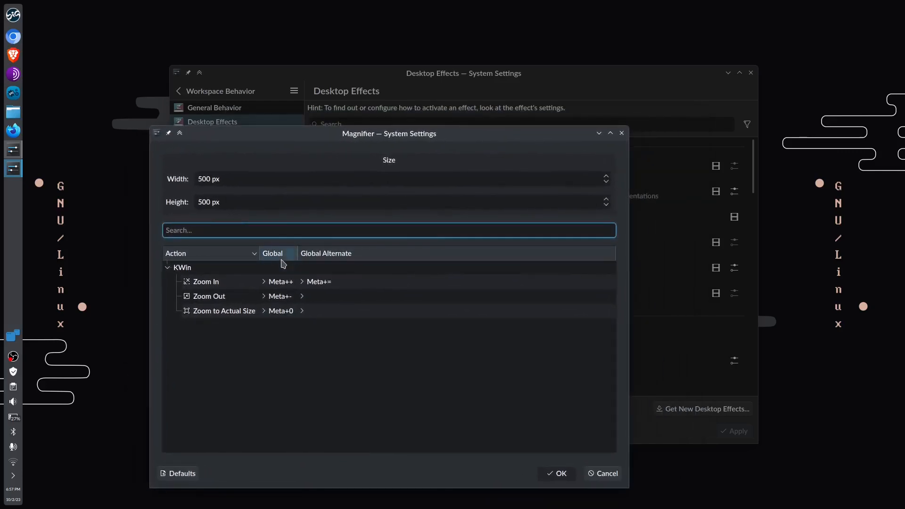